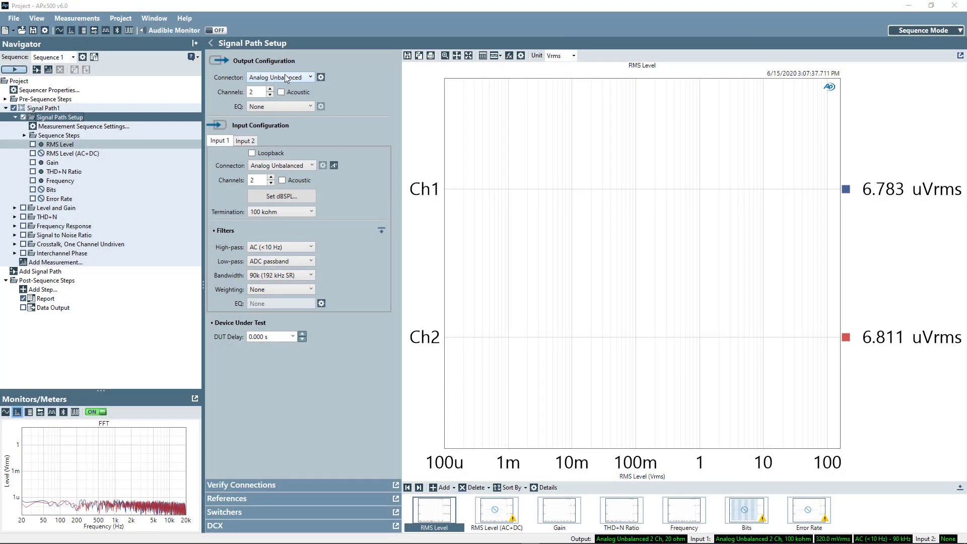
# Step: Route the output through the Transducer Interface and turn Amplifier 1 on
pyautogui.click(287, 78)
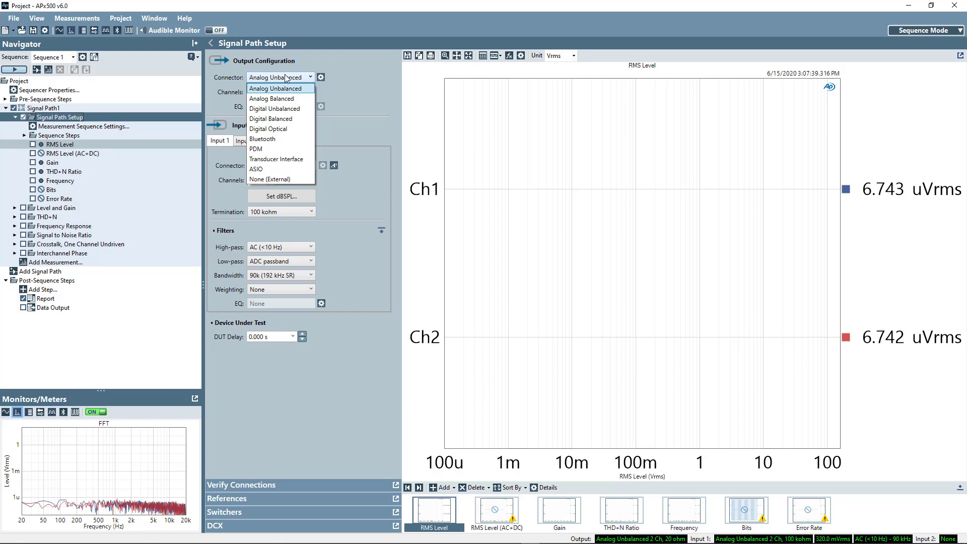
pyautogui.click(277, 159)
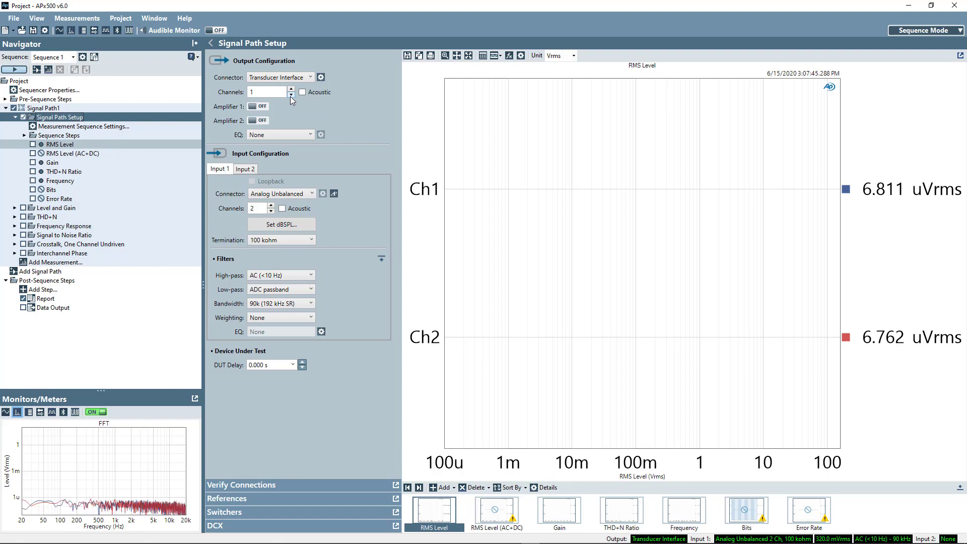
pyautogui.click(262, 107)
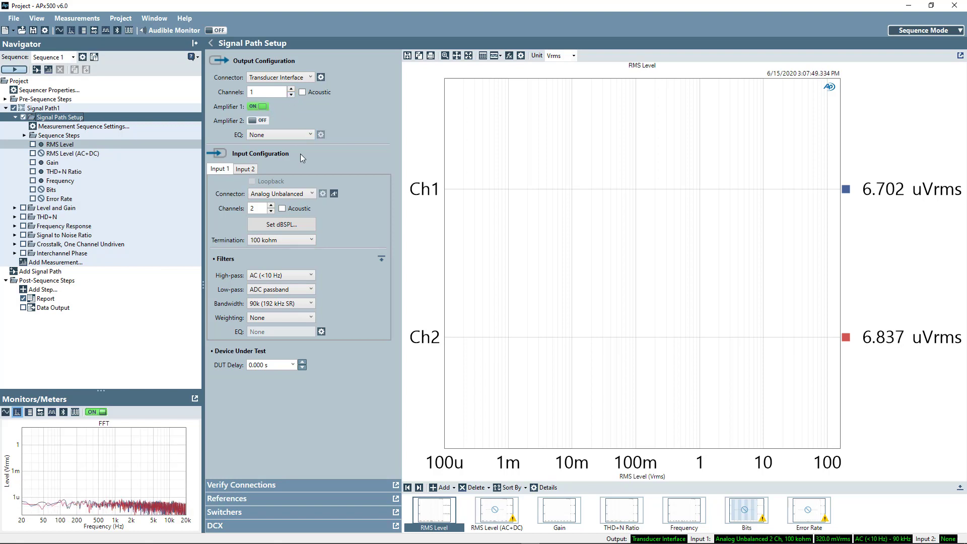
# Step: Make Input 1 a single-channel acoustic Transducer Interface input with CCP power on
pyautogui.click(302, 194)
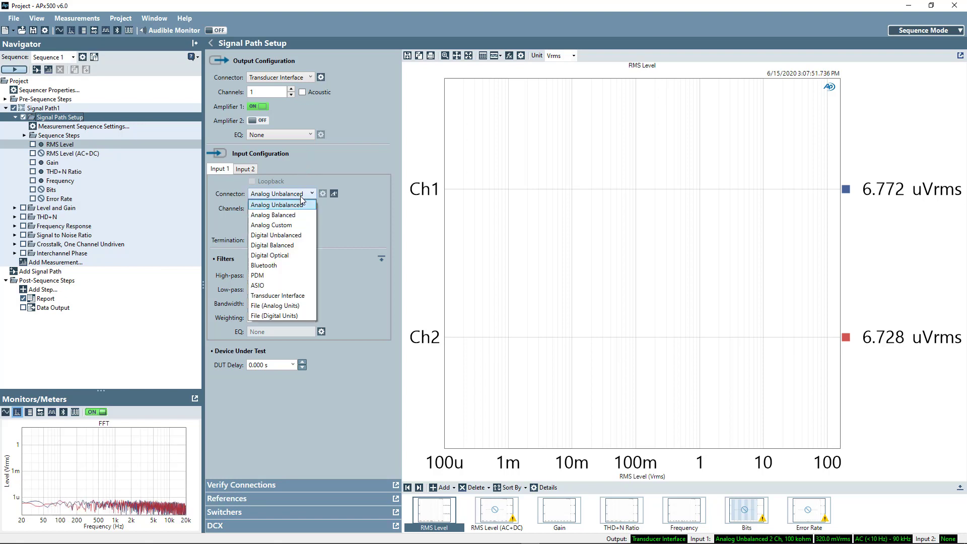
pyautogui.click(295, 296)
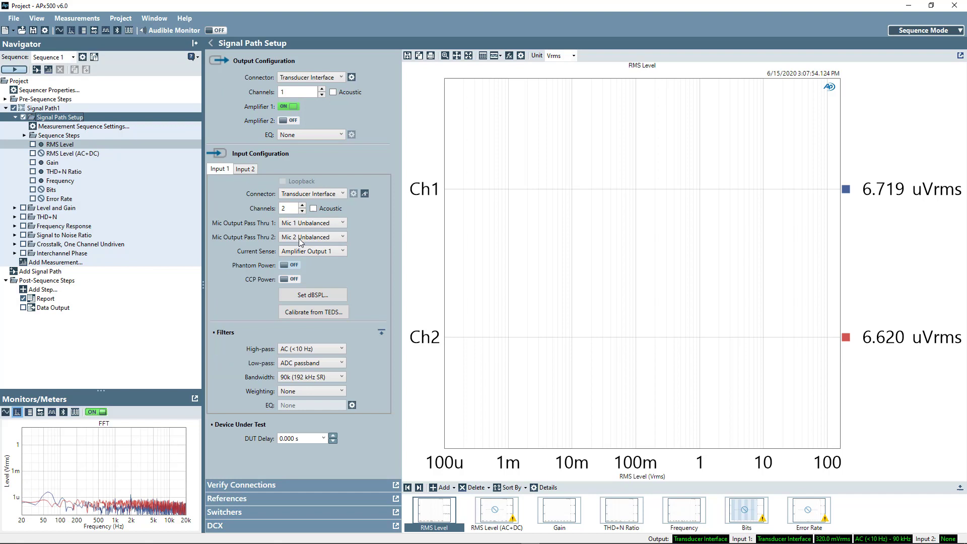
pyautogui.click(302, 211)
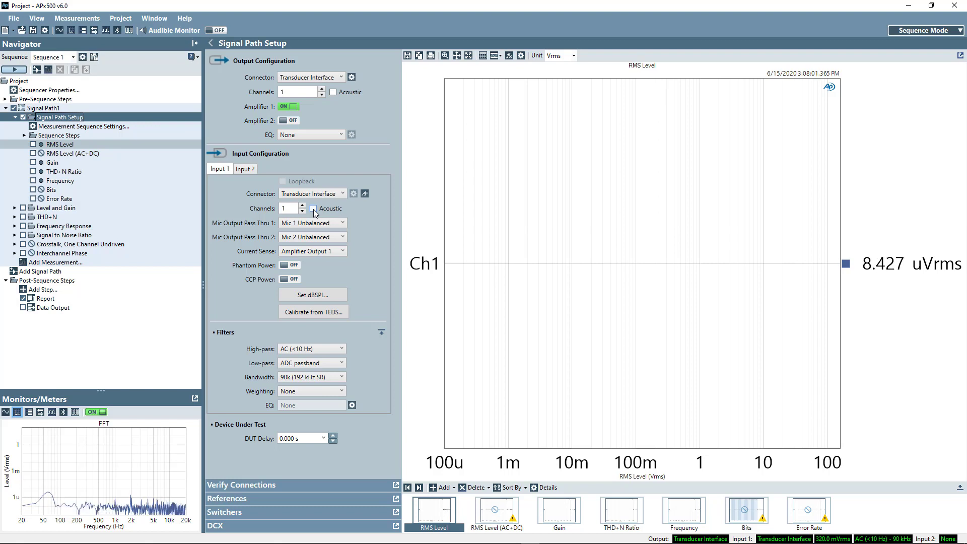
pyautogui.click(314, 209)
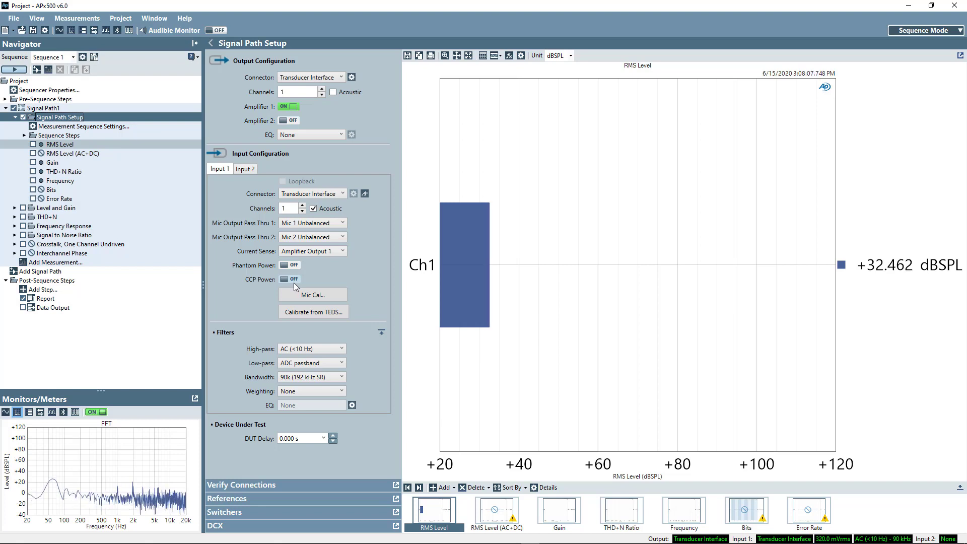
pyautogui.click(295, 281)
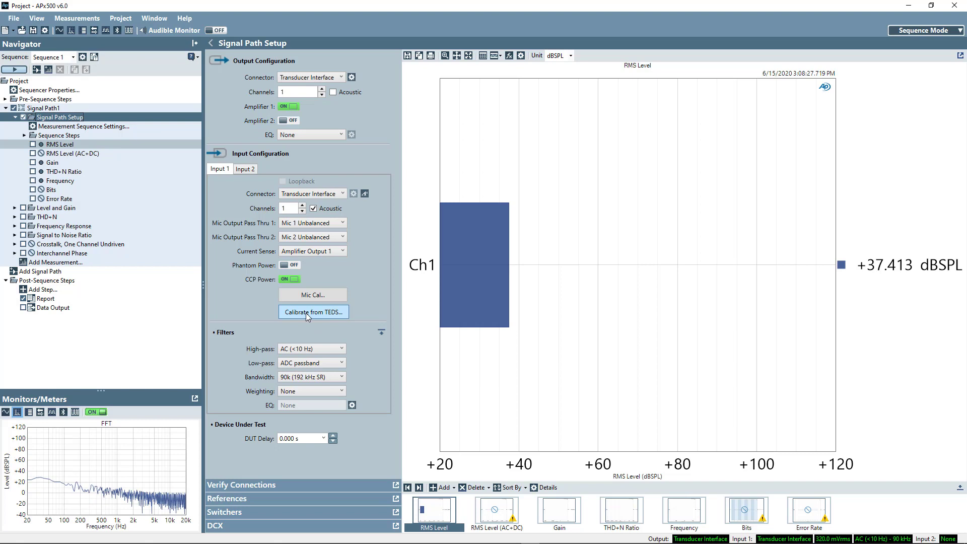
# Step: Read the microphone's TEDS data and apply its 1.870 mV/Pa sensitivity to Ch1
pyautogui.click(306, 313)
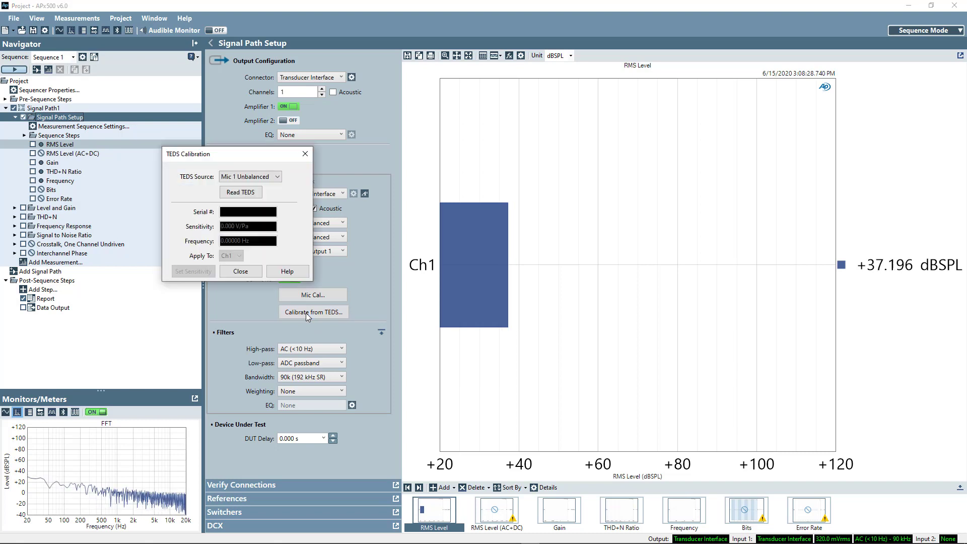
pyautogui.click(236, 191)
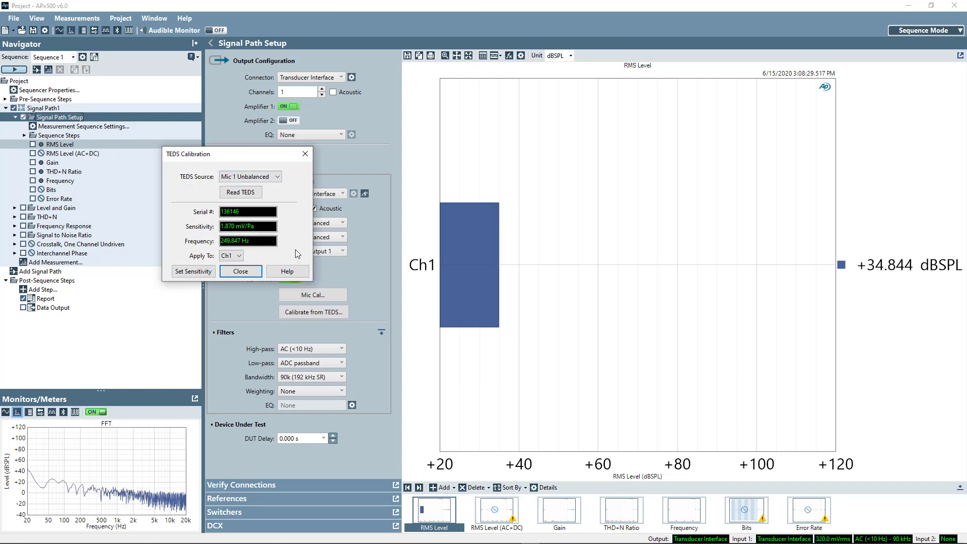
pyautogui.click(195, 273)
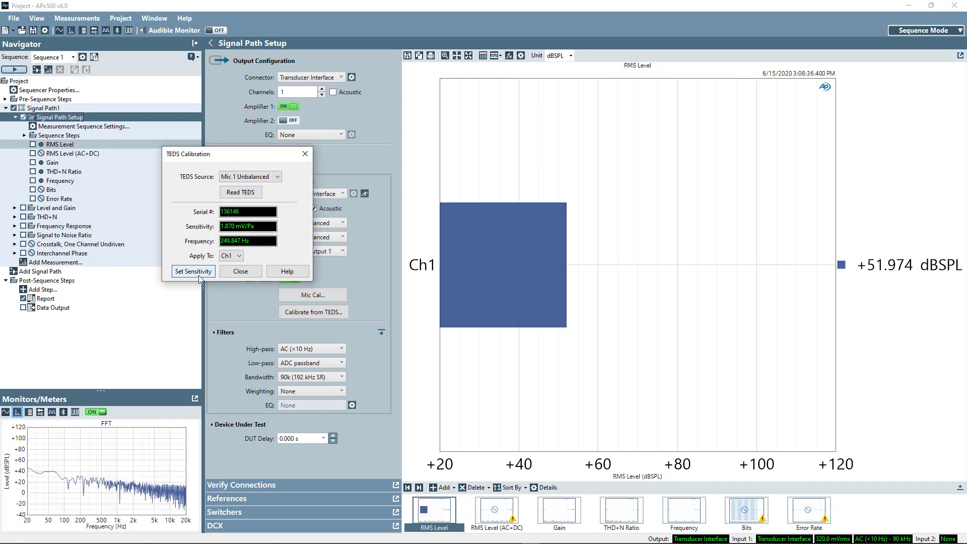
pyautogui.click(240, 272)
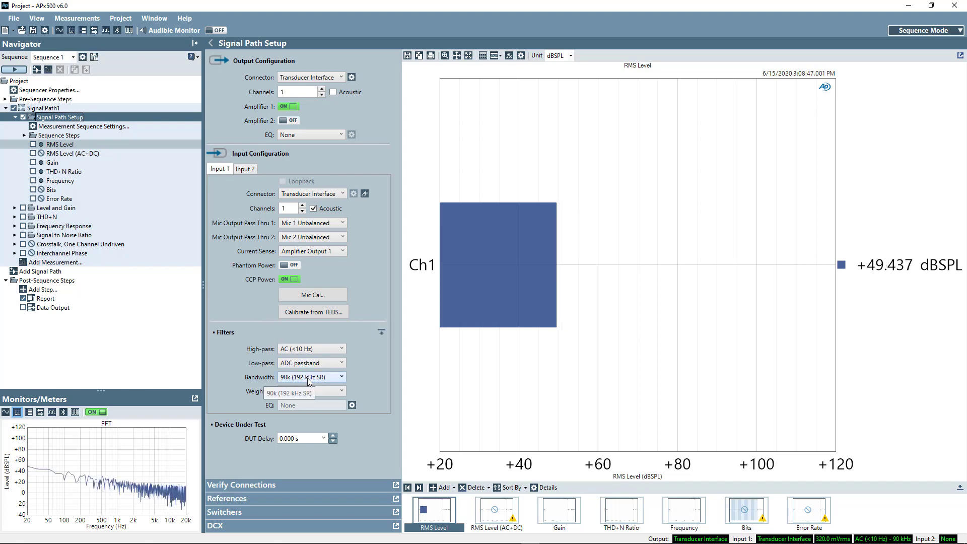
# Step: Limit Input 1's measurement bandwidth to 22.4k (48 kHz SR)
pyautogui.click(310, 381)
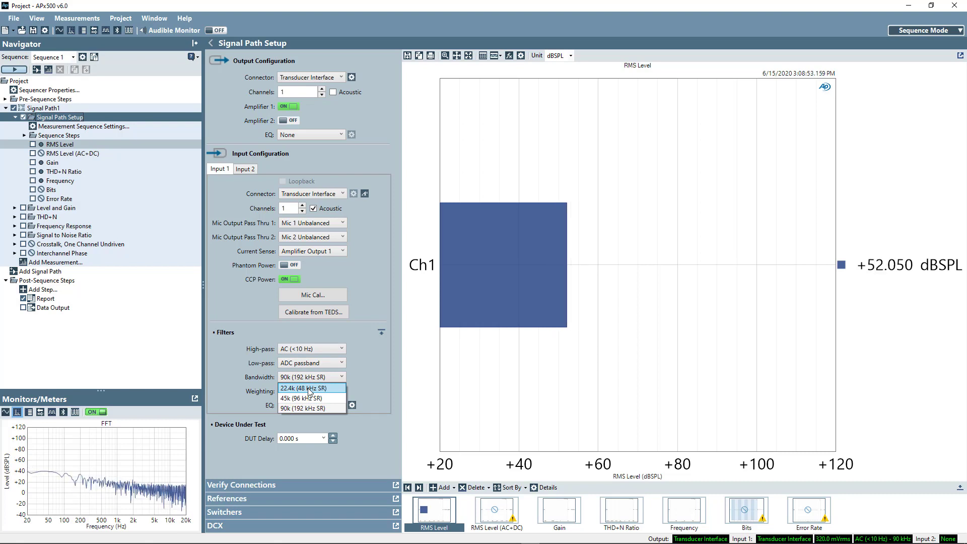
pyautogui.click(309, 389)
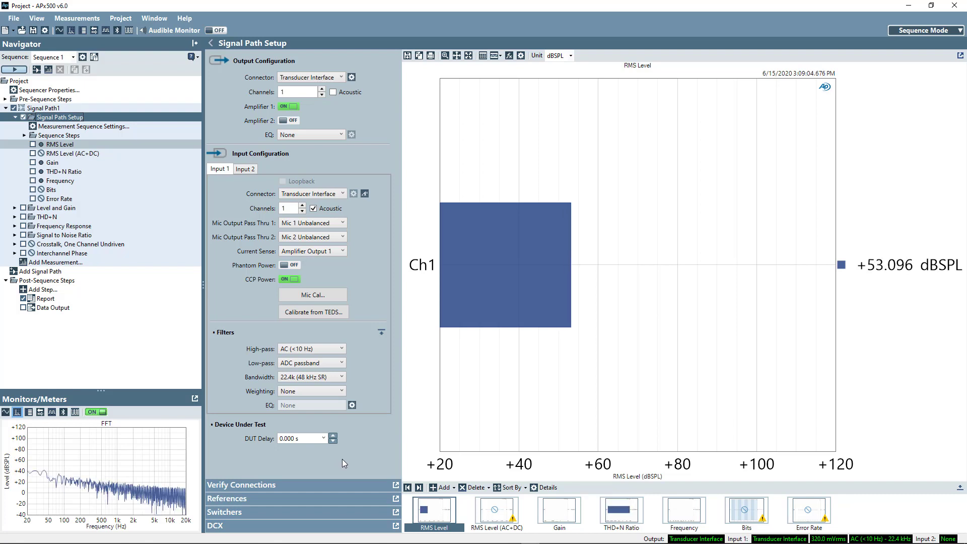
# Step: Switch on the Verify Connections generator playing a 1 kHz, 100 mVrms sine
pyautogui.click(309, 485)
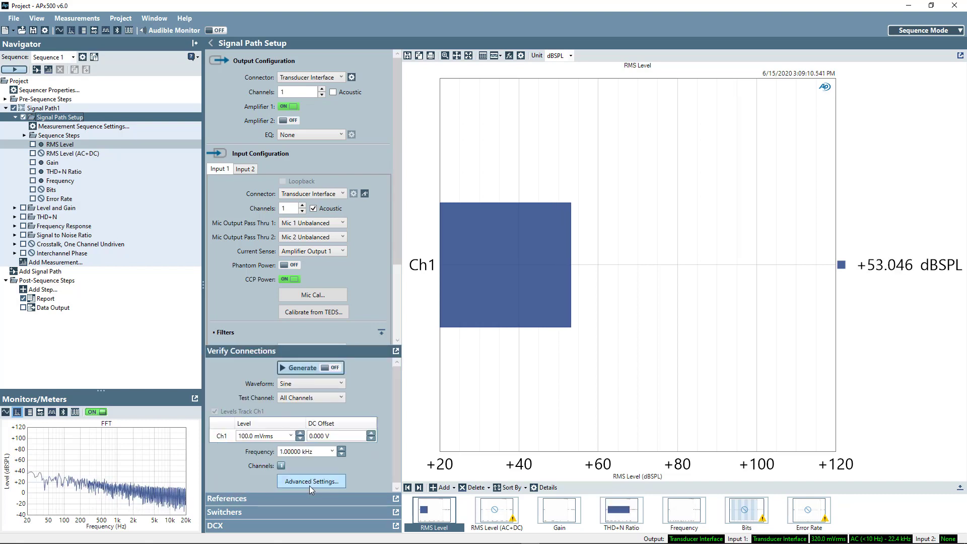
pyautogui.click(303, 367)
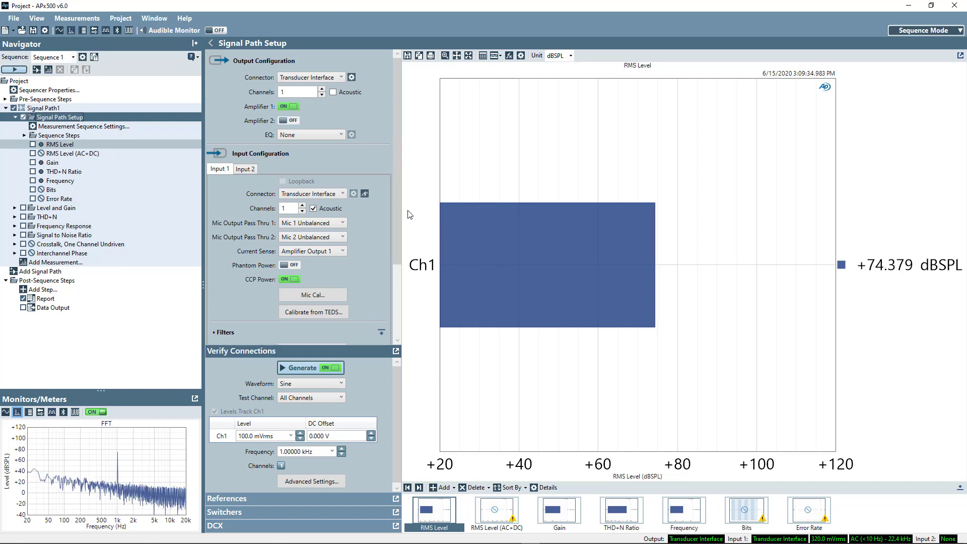
# Step: Make the output acoustic and regulate it to a 94 dBSPL target with 2 Vrms stop value
pyautogui.click(333, 92)
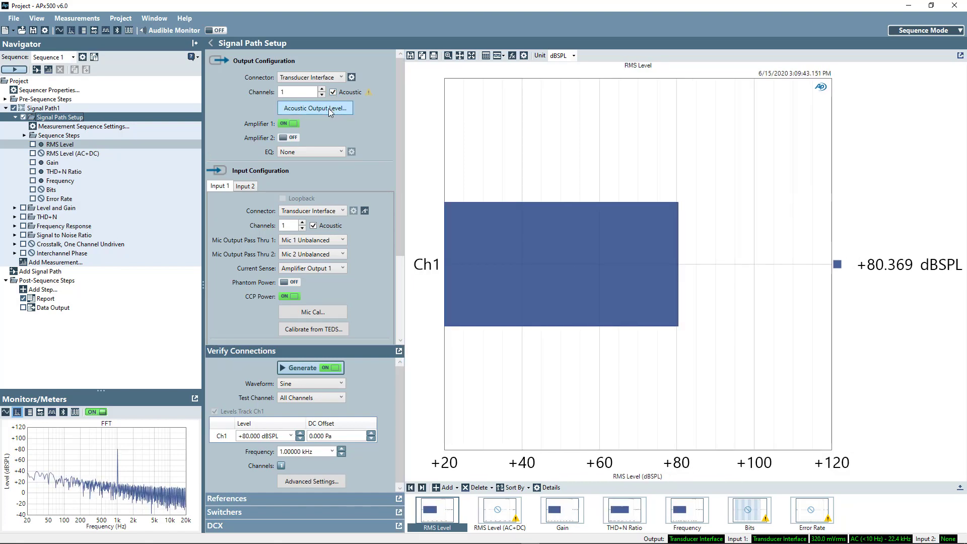
pyautogui.click(331, 112)
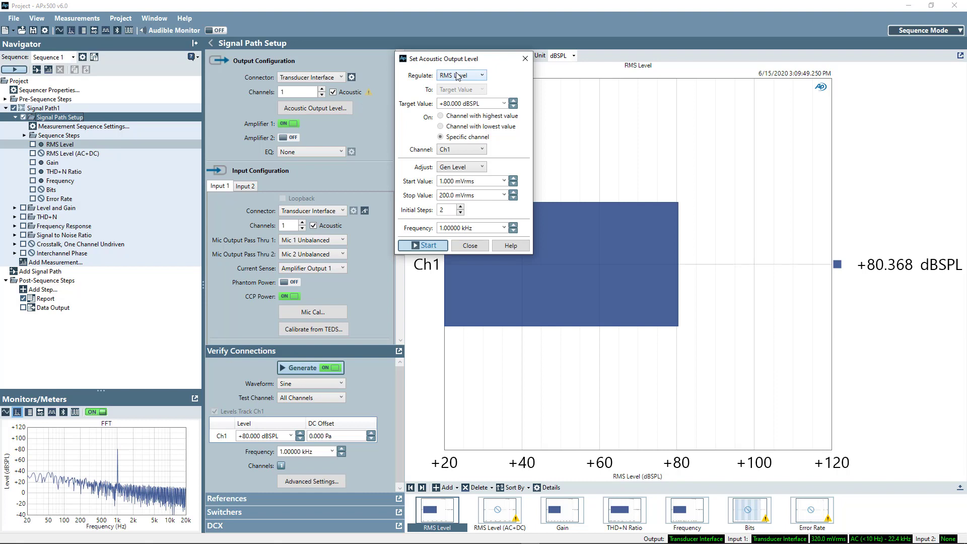
pyautogui.tripleClick(465, 104)
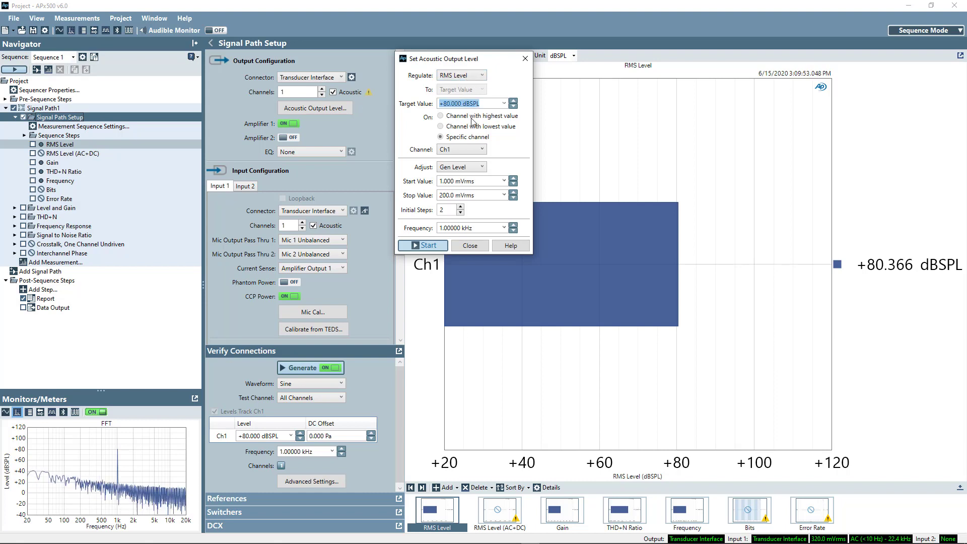
pyautogui.write('94')
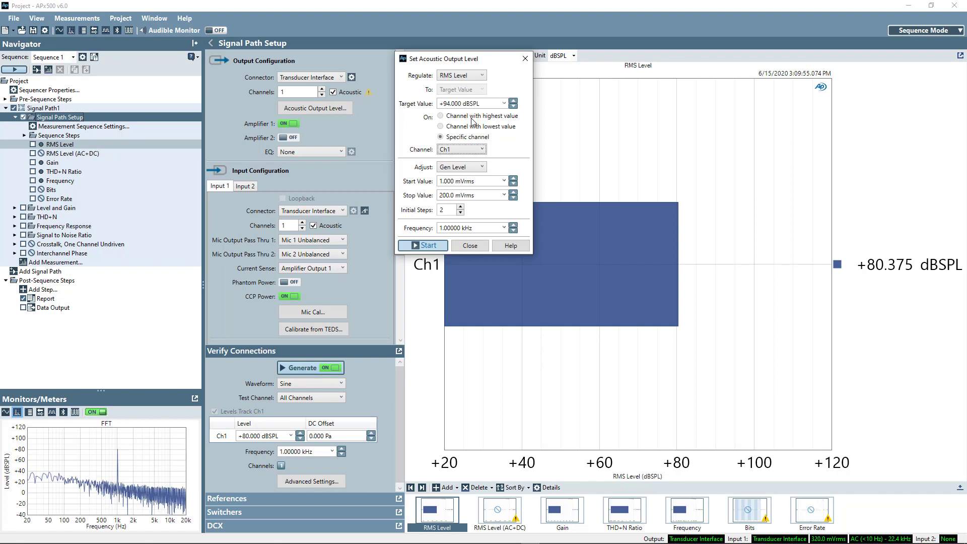
pyautogui.tripleClick(479, 195)
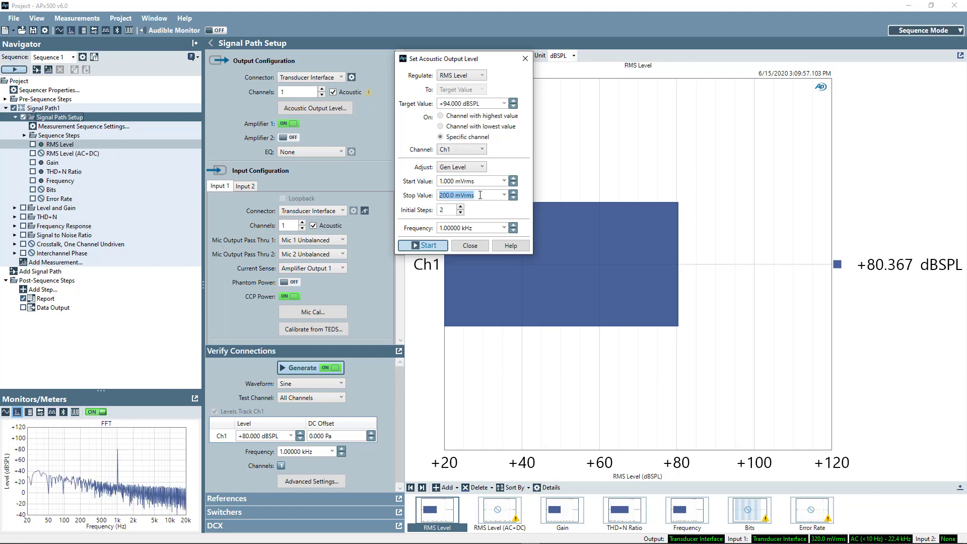
pyautogui.write('2')
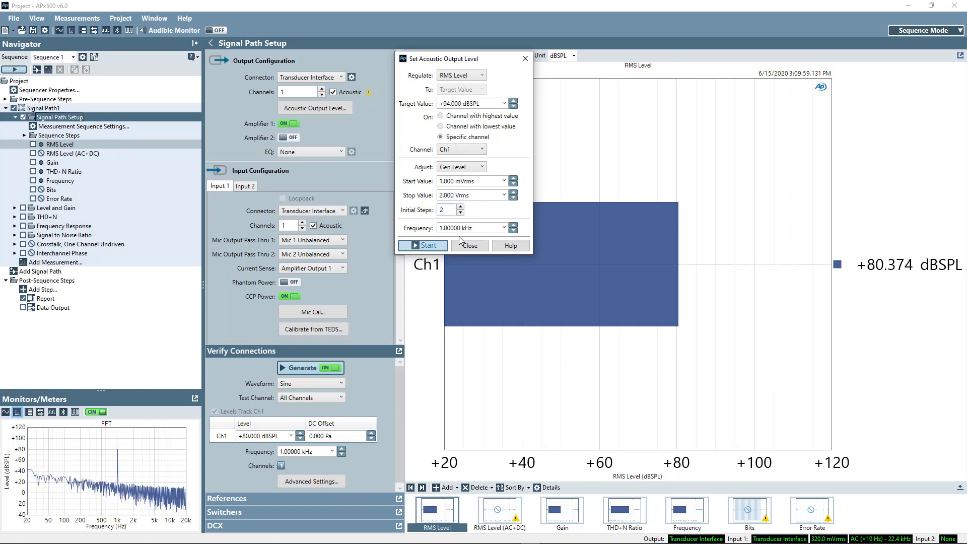
pyautogui.click(431, 248)
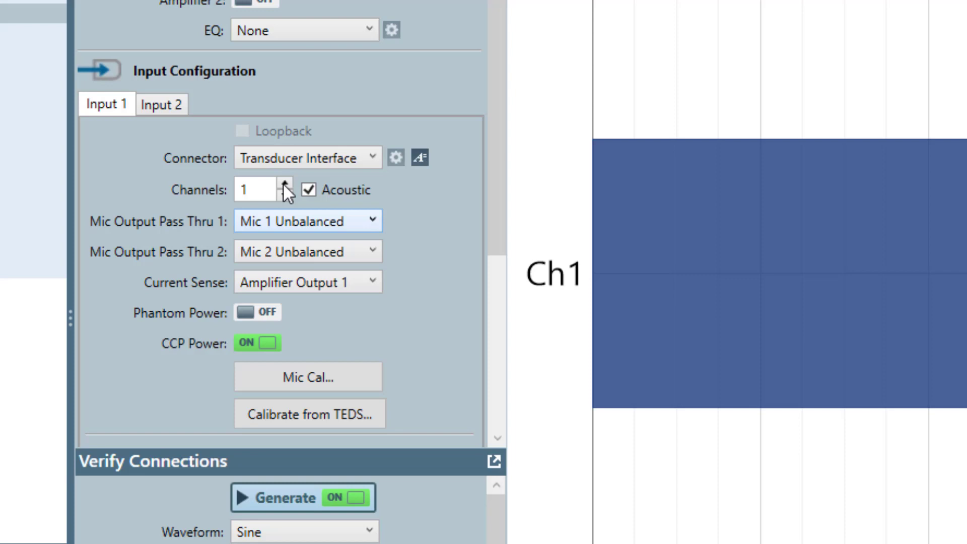
# Step: Set Input 2's connector to PDM and turn its Vdd power on
pyautogui.click(170, 103)
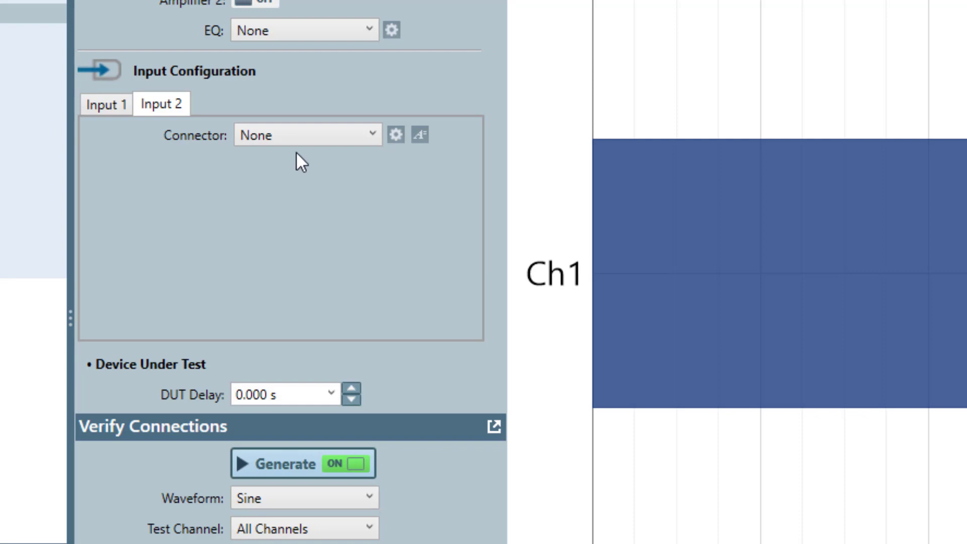
pyautogui.click(294, 137)
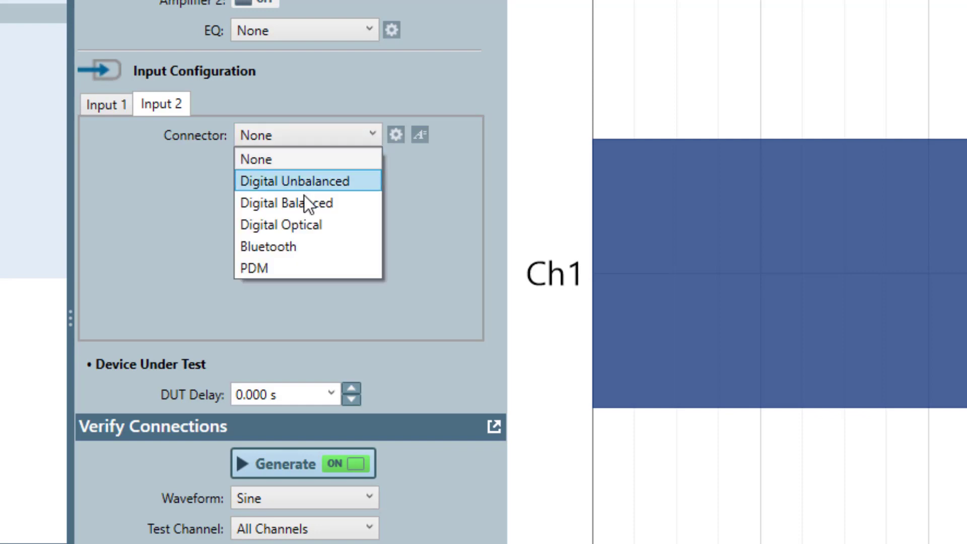
pyautogui.click(295, 271)
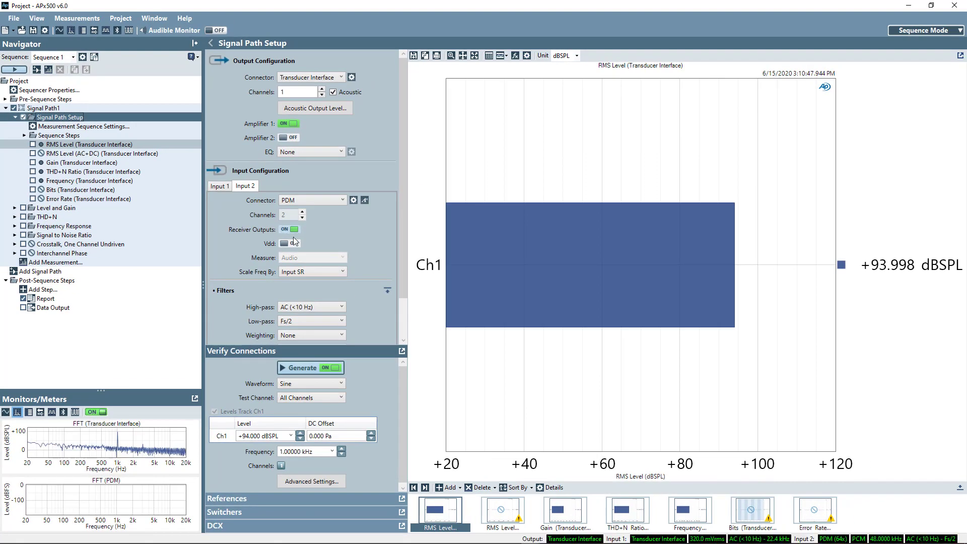
pyautogui.click(289, 244)
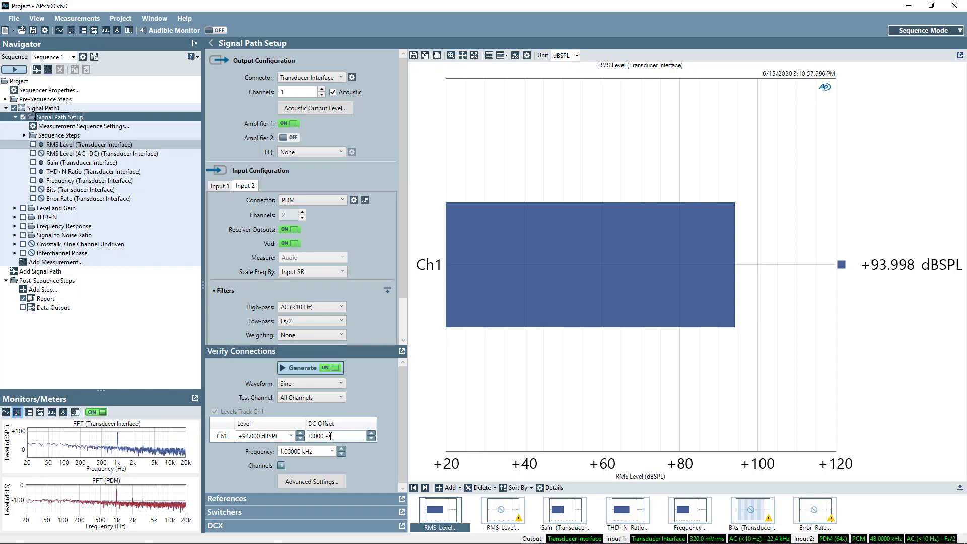
# Step: Add an RMS Level result for the PDM input and move its thumbnail earlier
pyautogui.click(460, 488)
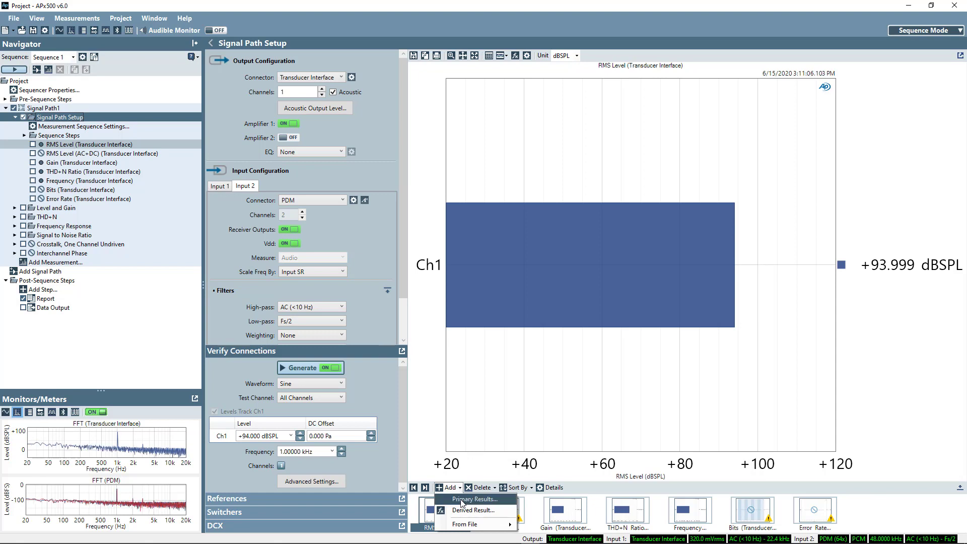
pyautogui.click(462, 500)
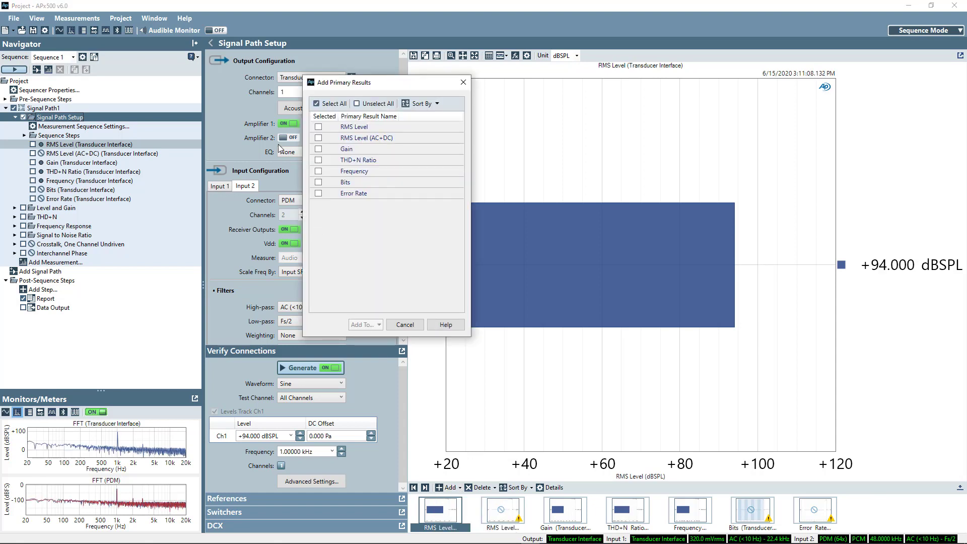
pyautogui.click(318, 127)
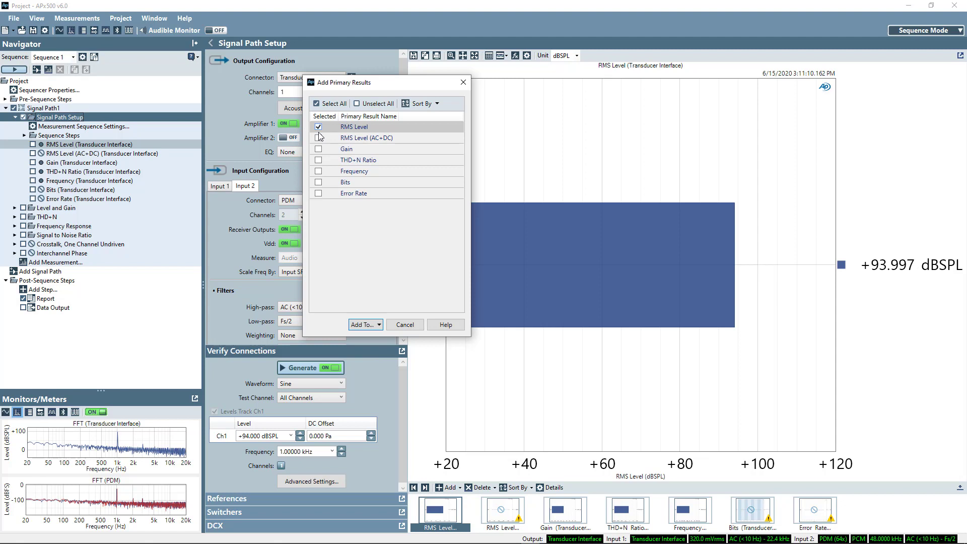
pyautogui.click(364, 324)
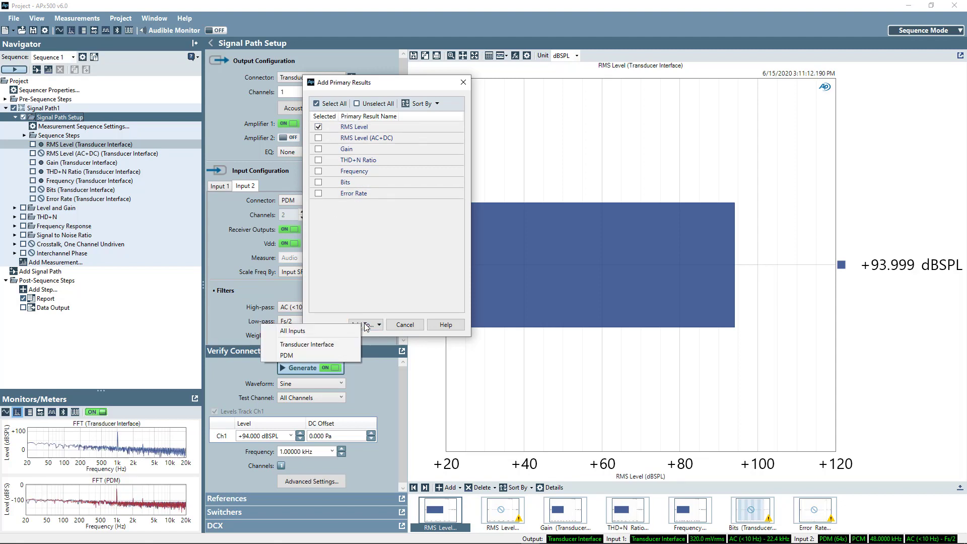
pyautogui.click(307, 356)
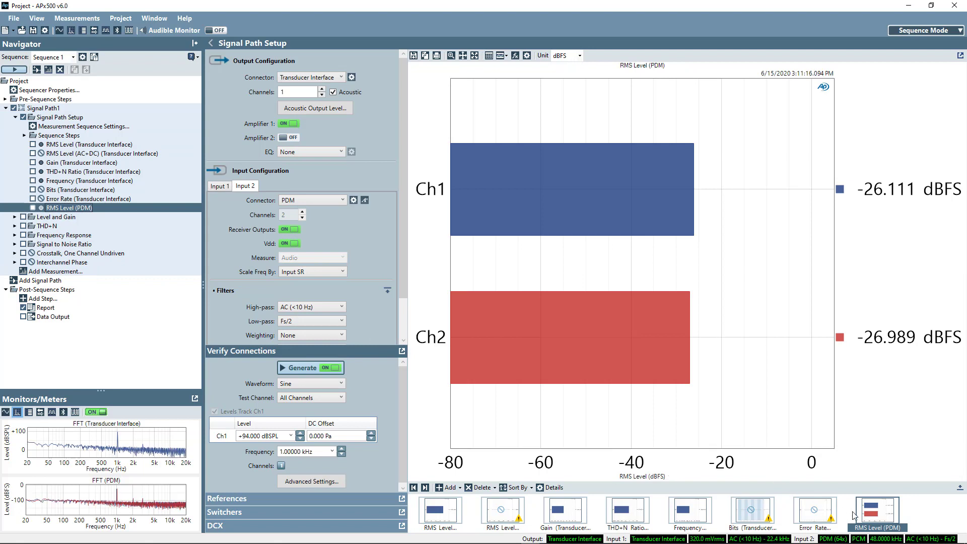
pyautogui.moveTo(887, 519); pyautogui.dragTo(499, 513)
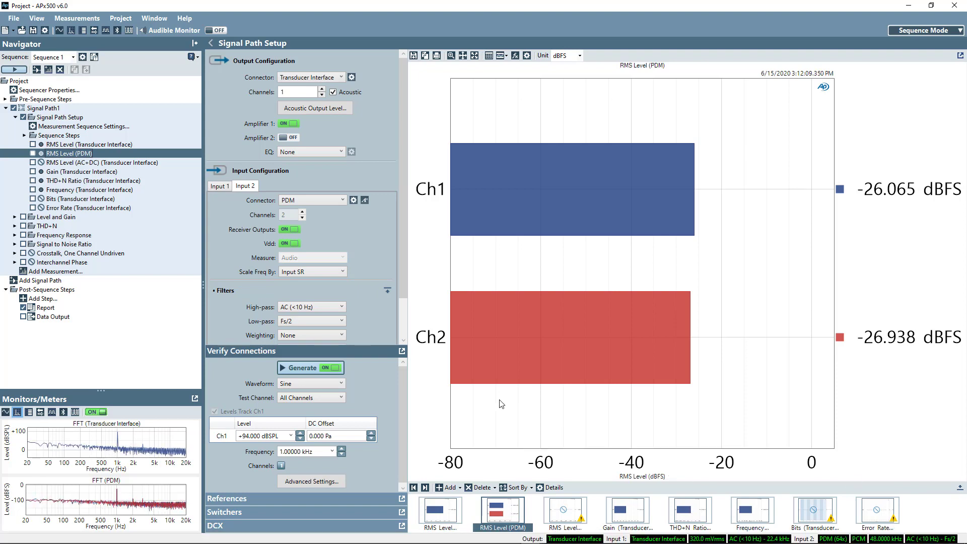
# Step: Create a Sensitivity derived result from the transducer RMS Level result
pyautogui.click(439, 516)
pyautogui.rightClick(440, 516)
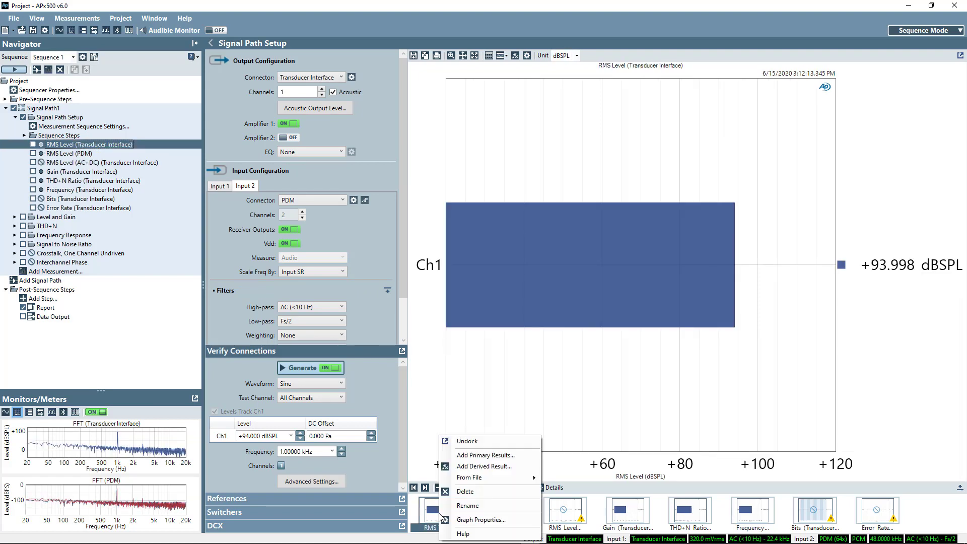
pyautogui.click(483, 466)
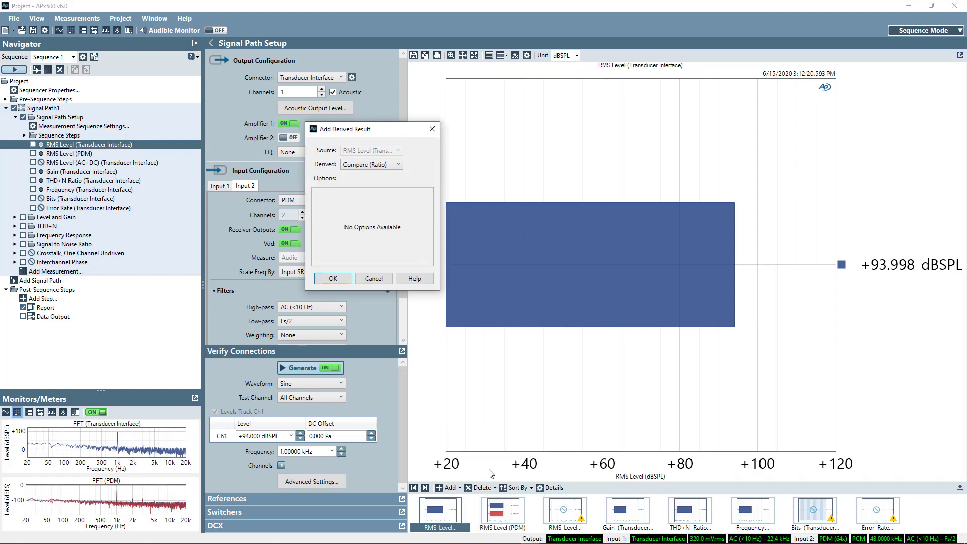
pyautogui.click(381, 165)
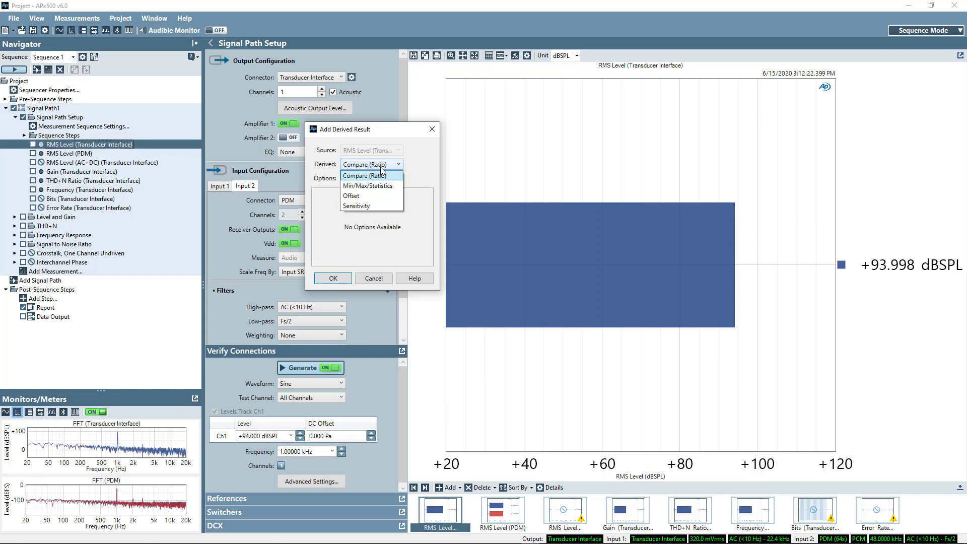
pyautogui.click(368, 206)
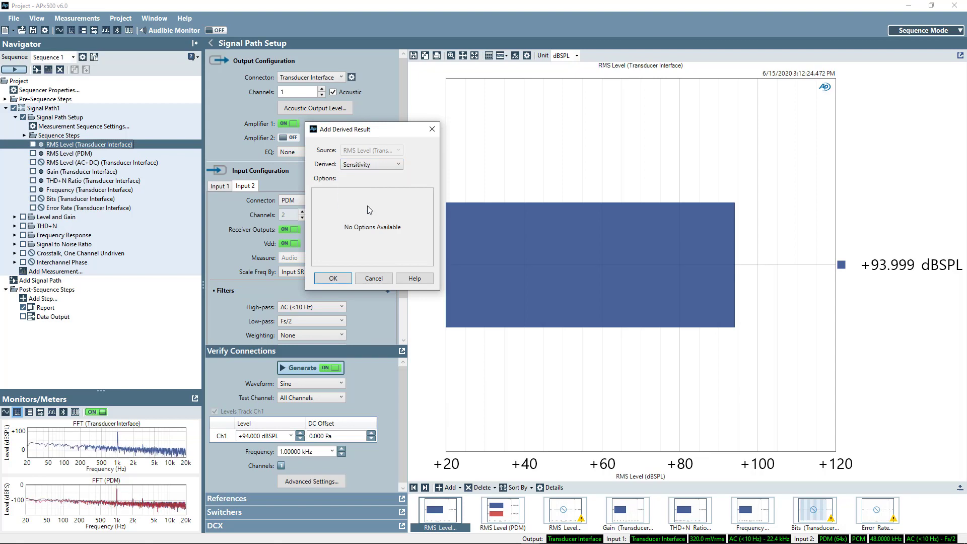
pyautogui.click(333, 278)
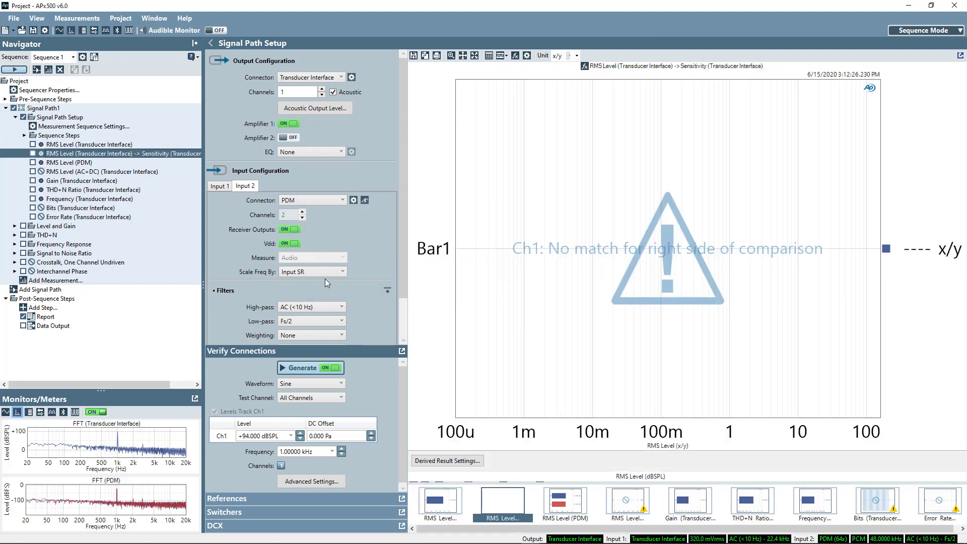
# Step: Compare sensitivity against RMS Level (PDM) and add Bar2 referencing Ch1
pyautogui.click(431, 145)
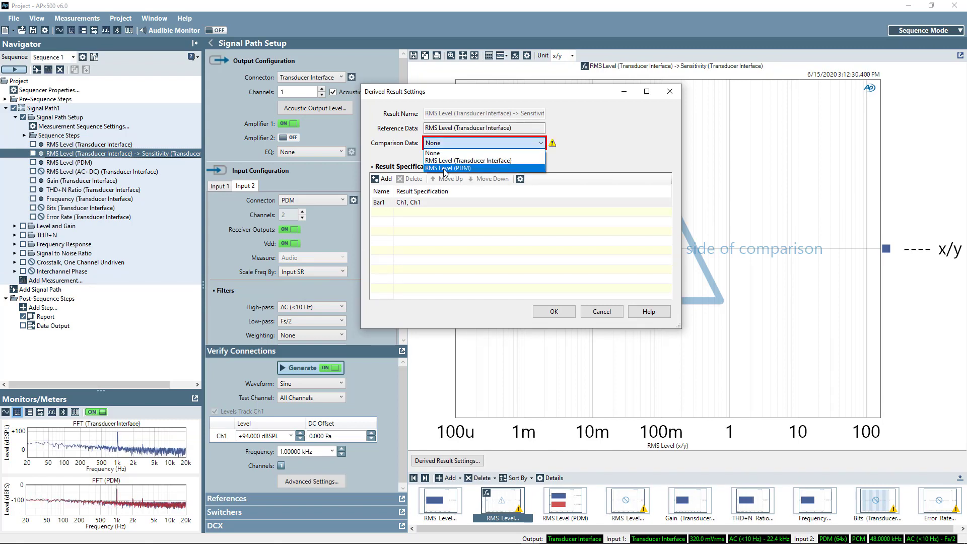
pyautogui.click(445, 168)
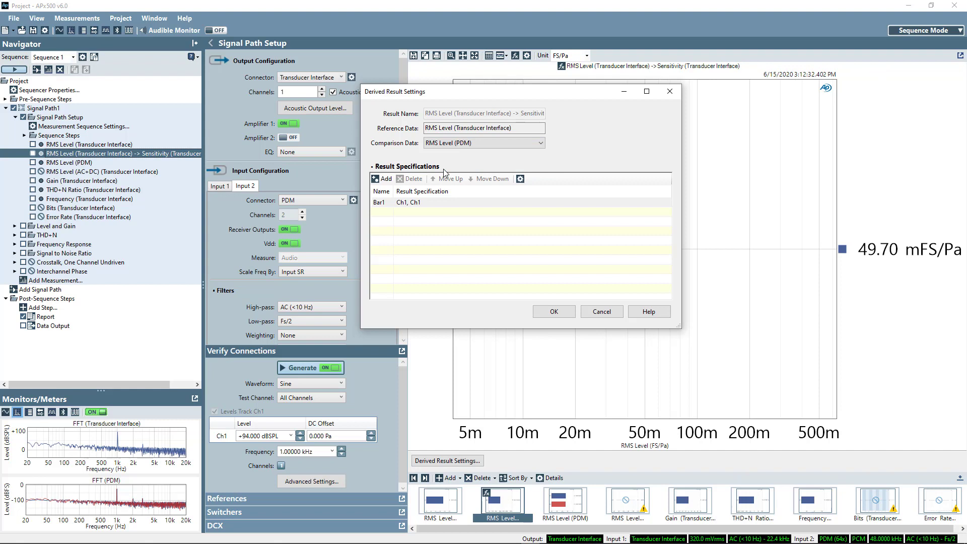
pyautogui.click(387, 179)
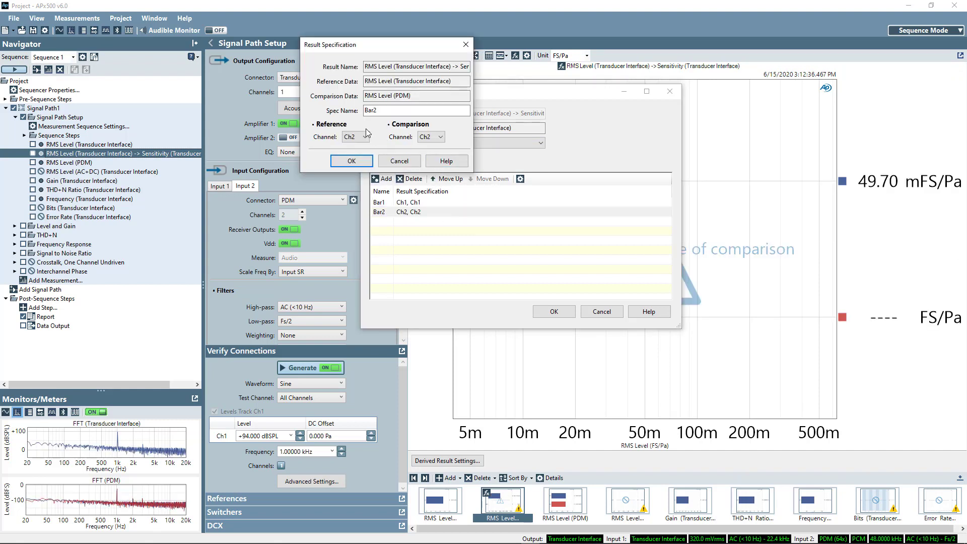
pyautogui.click(364, 137)
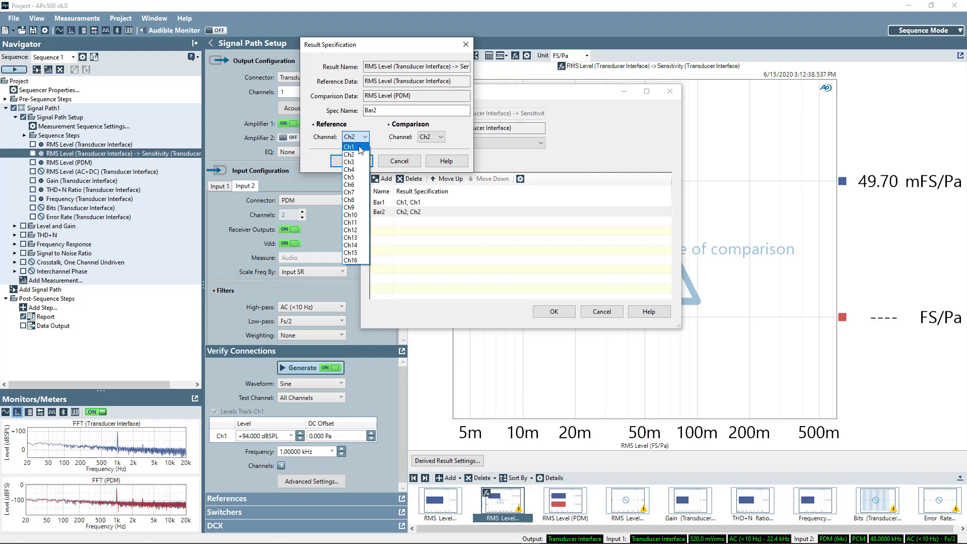
pyautogui.click(361, 147)
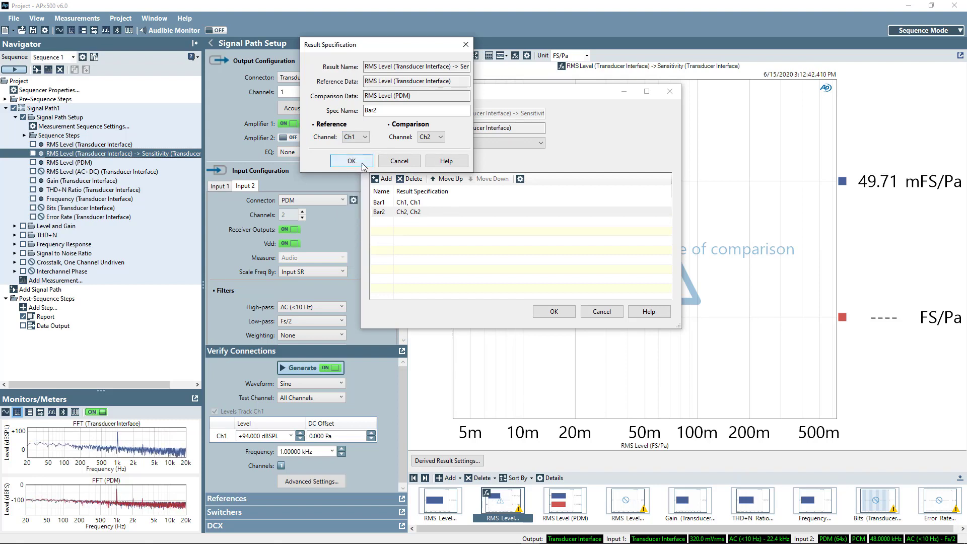
pyautogui.click(352, 161)
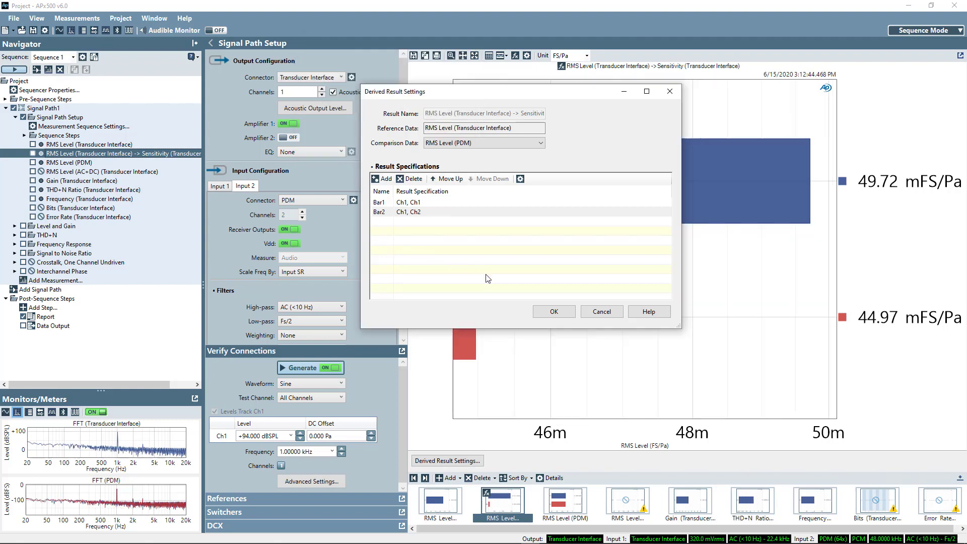
pyautogui.click(553, 313)
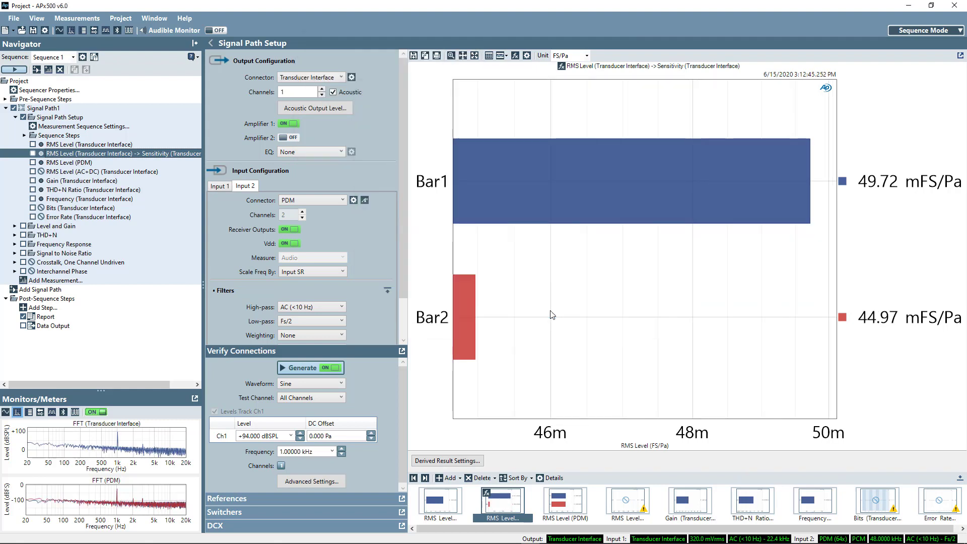
# Step: Show sensitivity in dB(FS/Pa) and check the PDM RMS levels
pyautogui.click(578, 56)
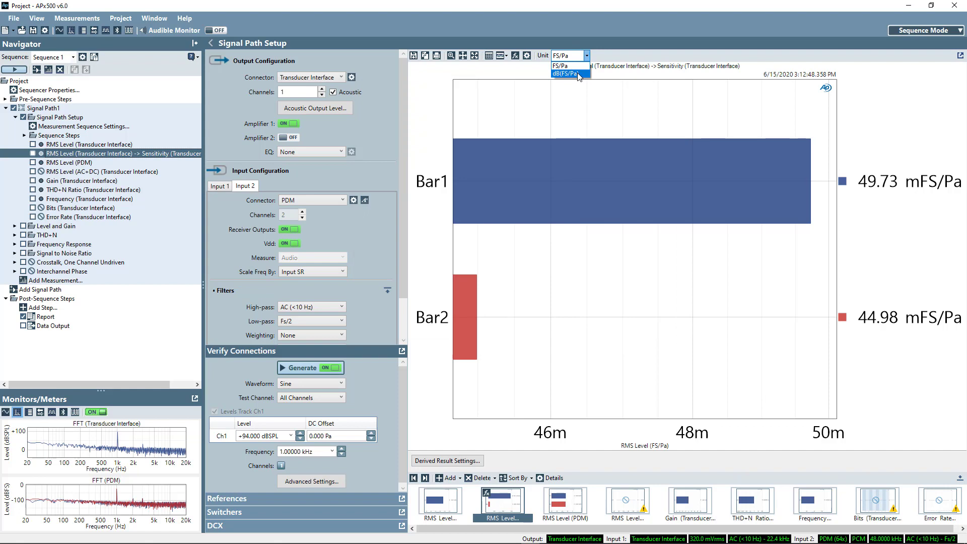
pyautogui.click(578, 74)
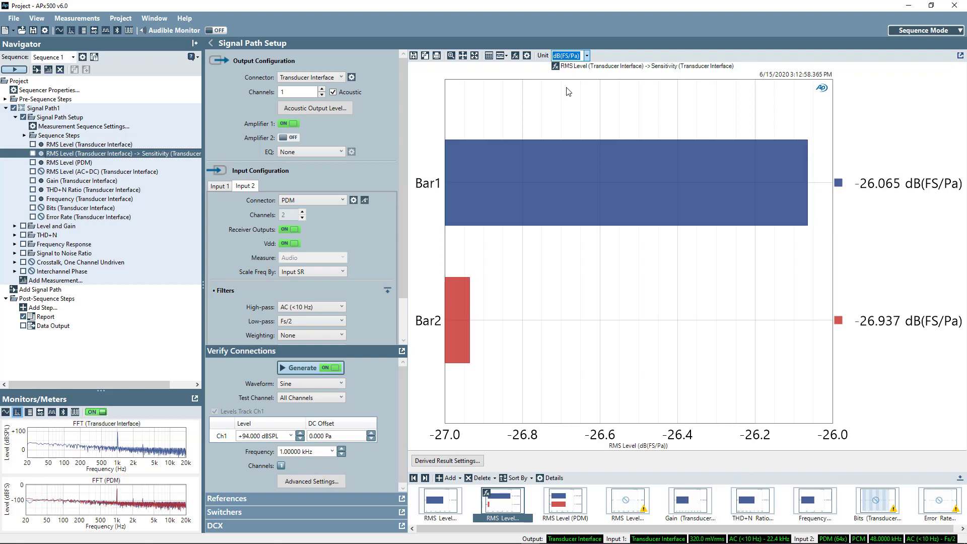
pyautogui.click(563, 500)
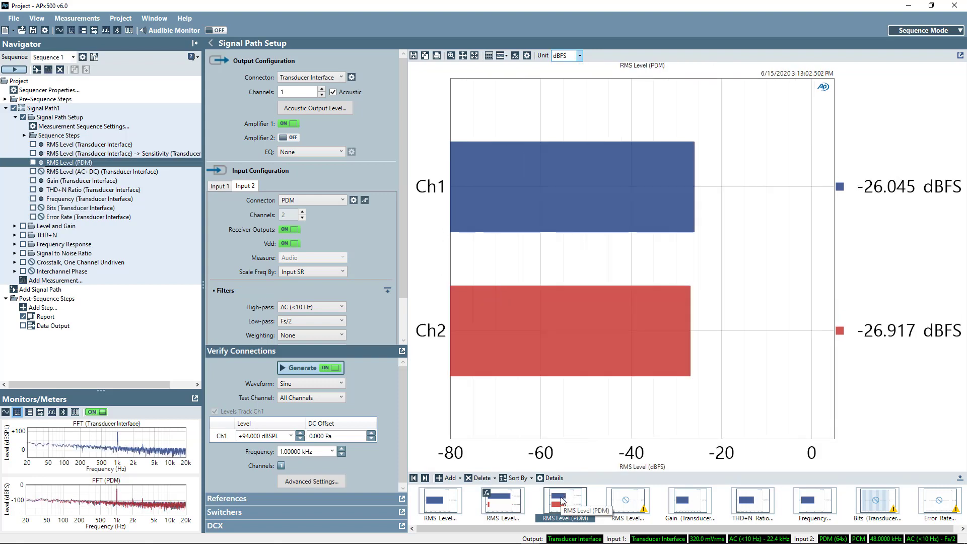
pyautogui.click(512, 503)
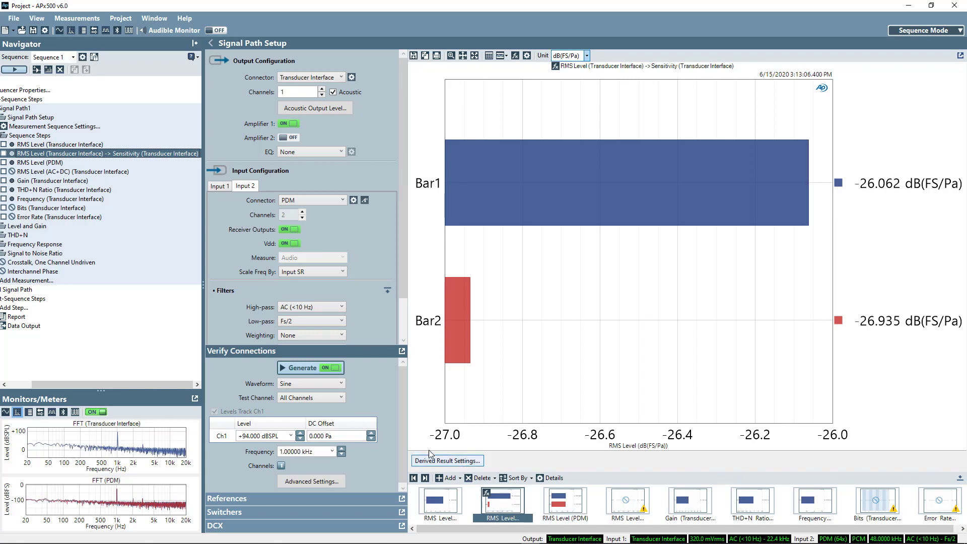
# Step: Lower the generator level to 80 dBSPL and check PDM levels drop to about -40 dBFS
pyautogui.click(248, 434)
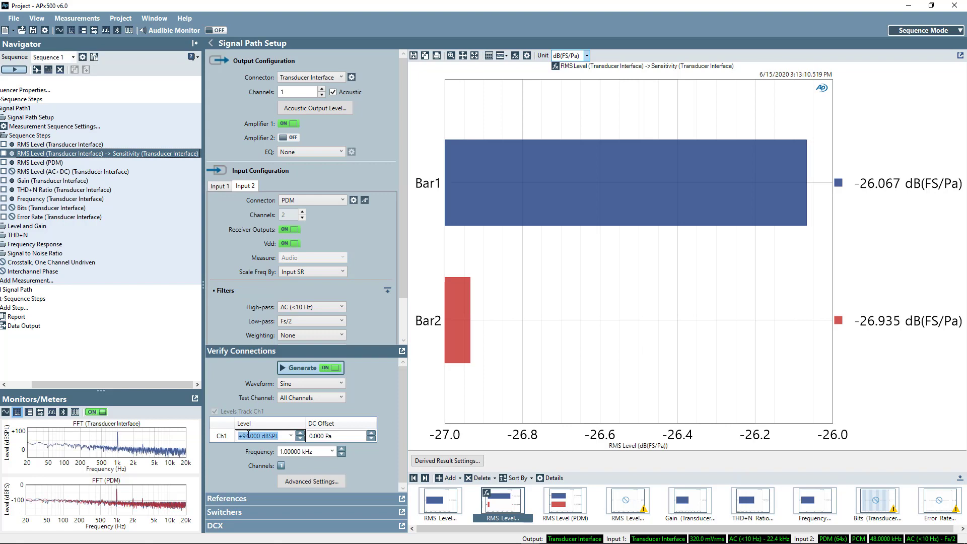
pyautogui.write('80')
pyautogui.press('Return')
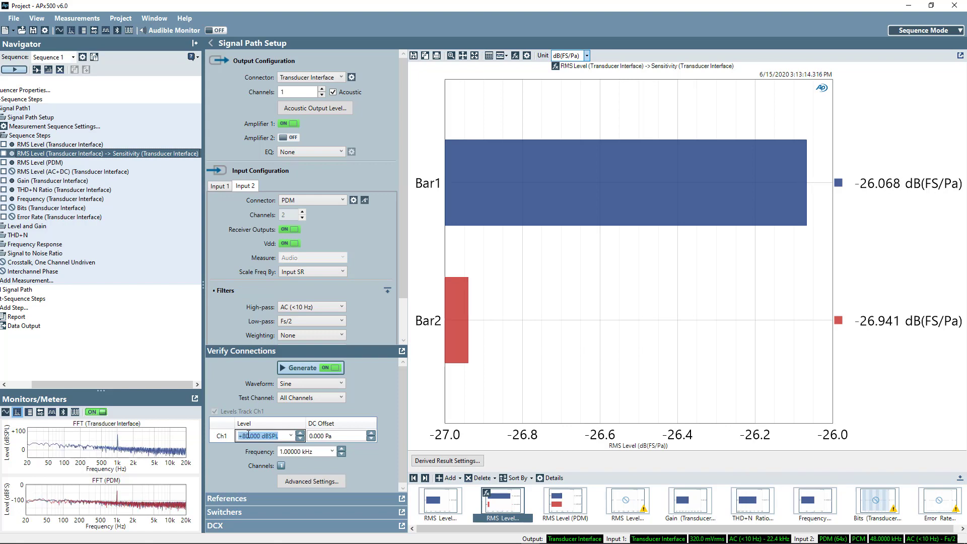
pyautogui.click(564, 493)
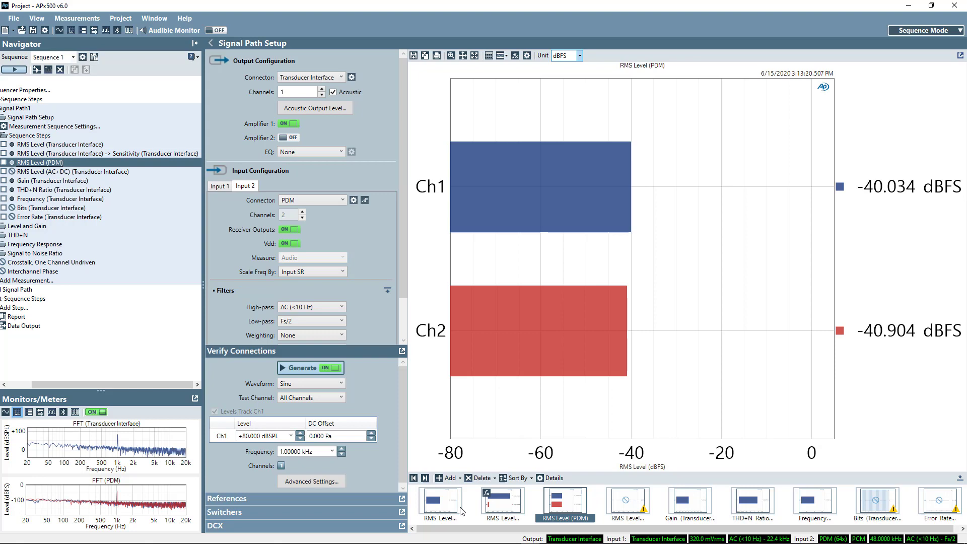
pyautogui.click(503, 506)
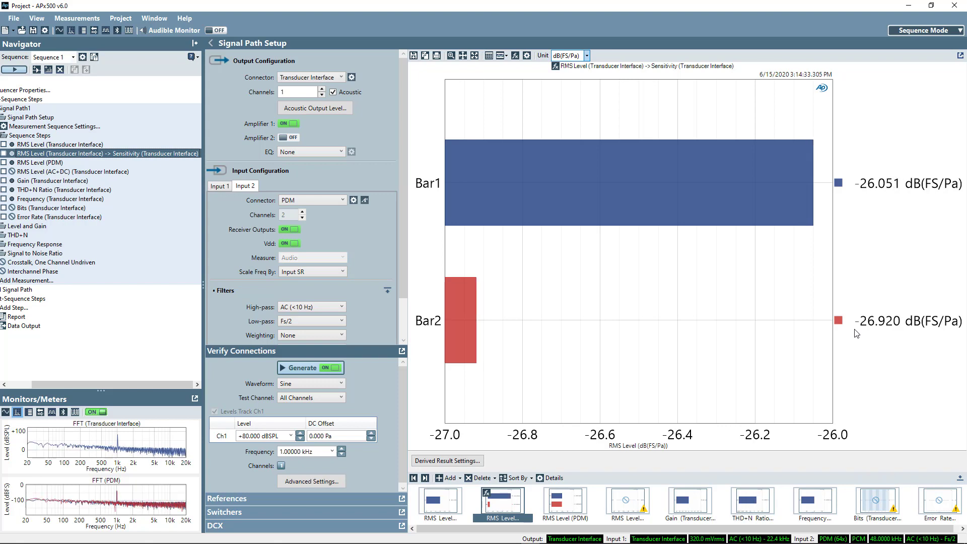
# Step: Set the Ch1 generator level back to 94 dBSPL
pyautogui.click(278, 437)
pyautogui.write('94')
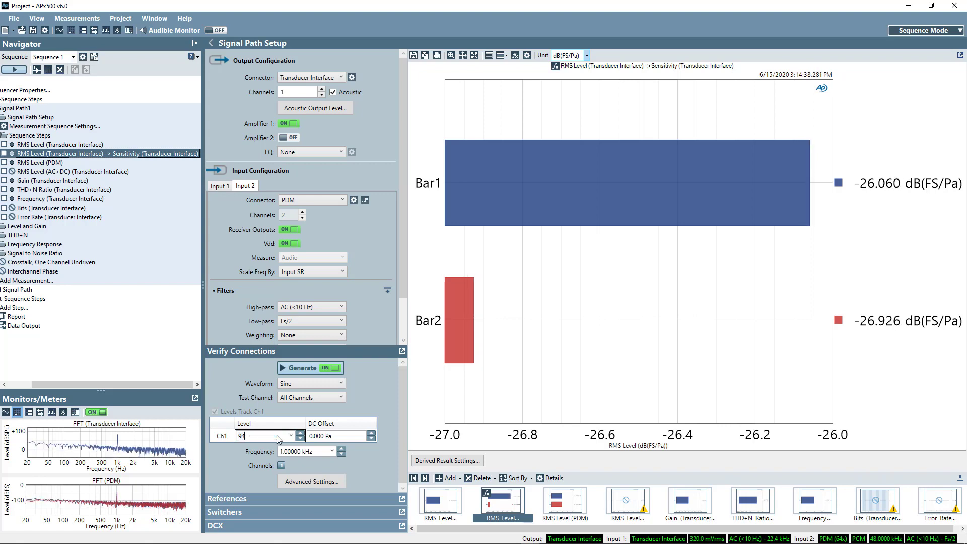
pyautogui.press('Return')
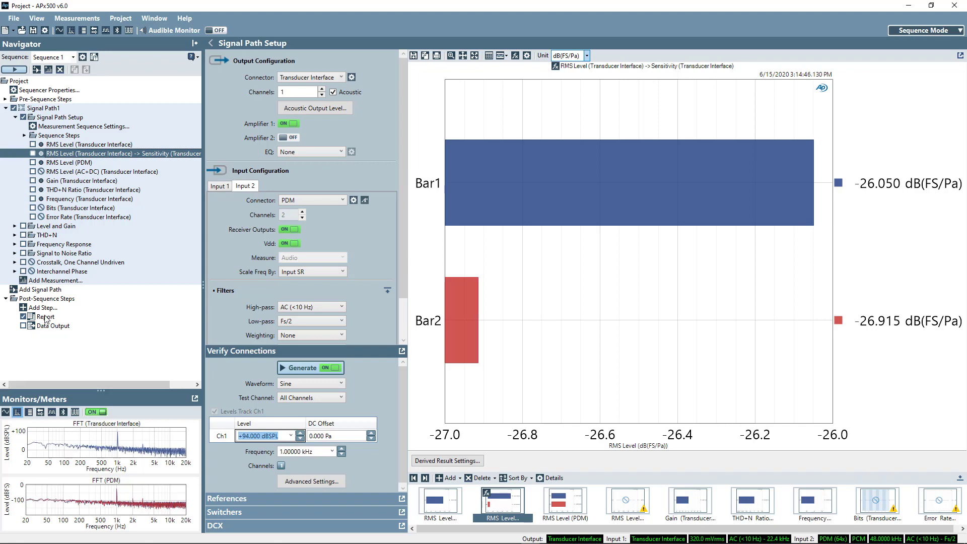
# Step: Add the Acoustic Response measurement to the project
pyautogui.click(55, 280)
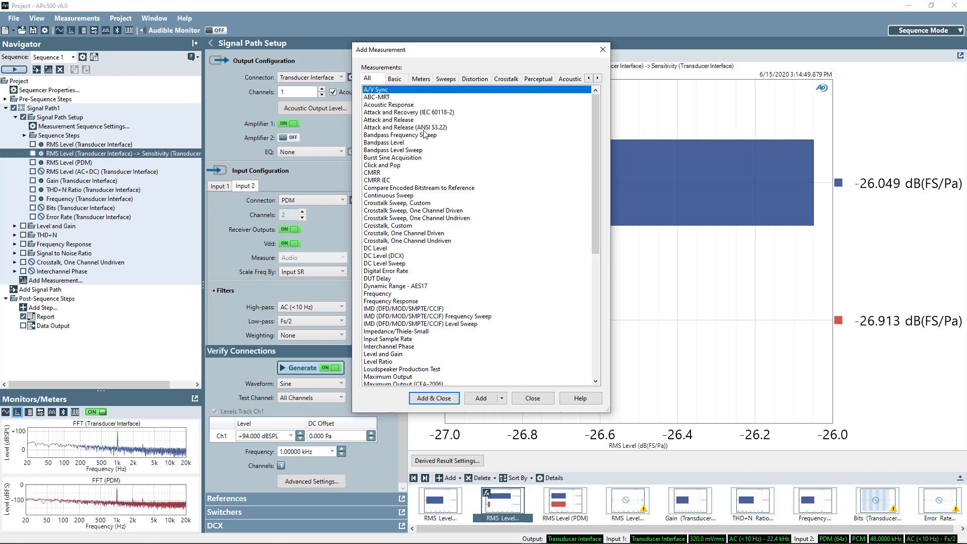
pyautogui.click(406, 105)
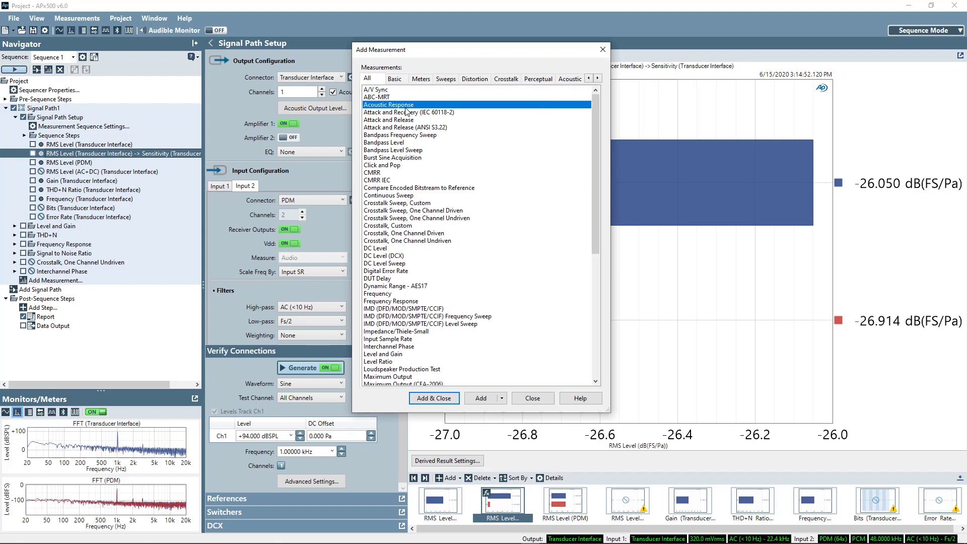
pyautogui.click(434, 398)
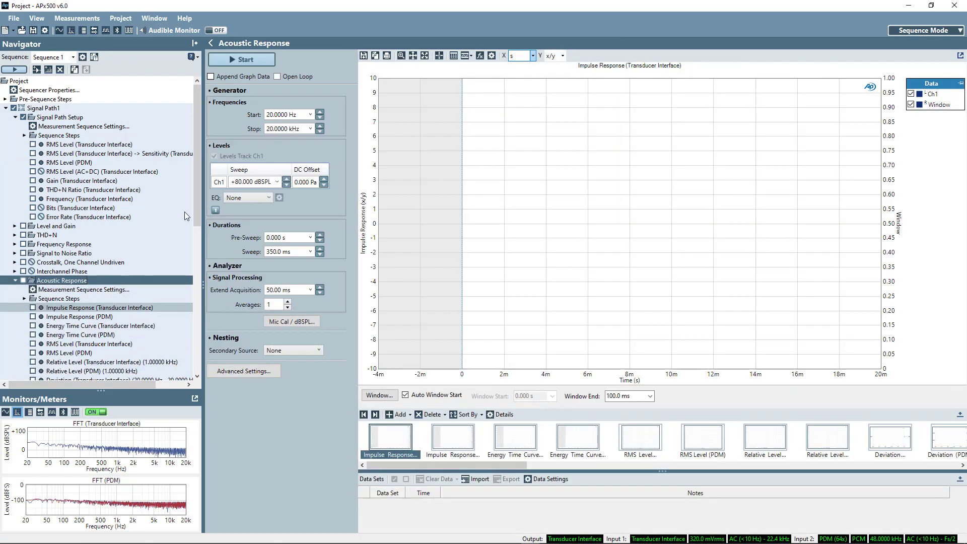
pyautogui.moveTo(196, 195); pyautogui.dragTo(198, 286)
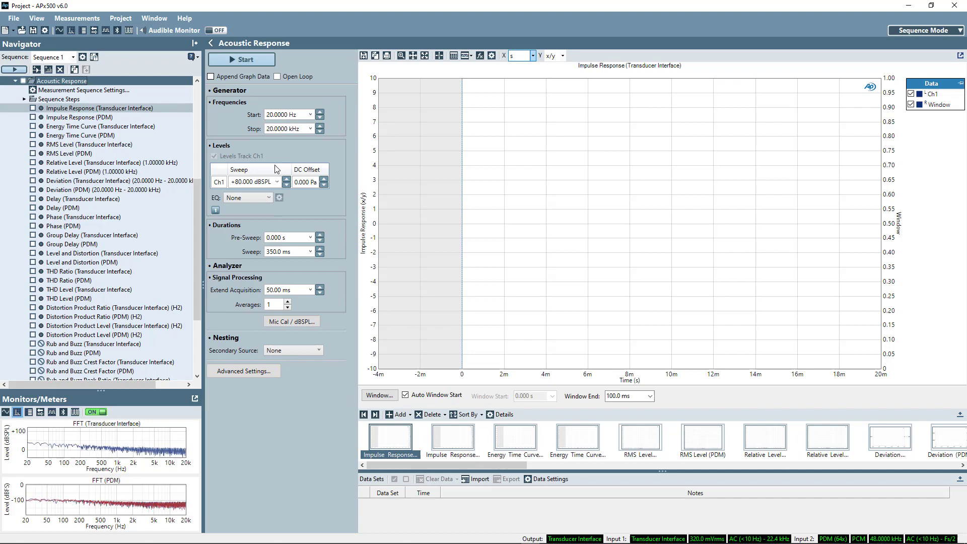
# Step: Set the Acoustic Response sweep level to 94 dBSPL and the sweep duration to 2.5 s
pyautogui.click(262, 182)
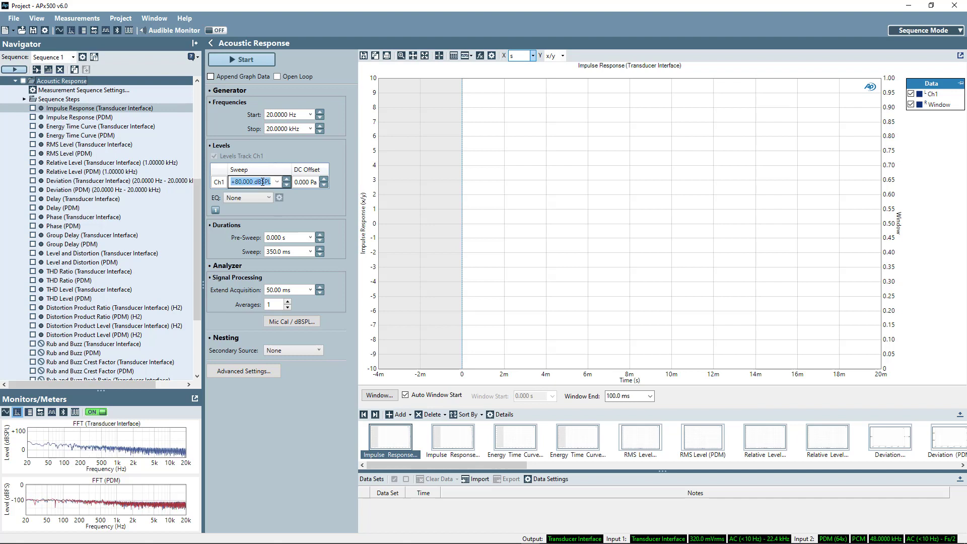
pyautogui.write('94')
pyautogui.press('Tab')
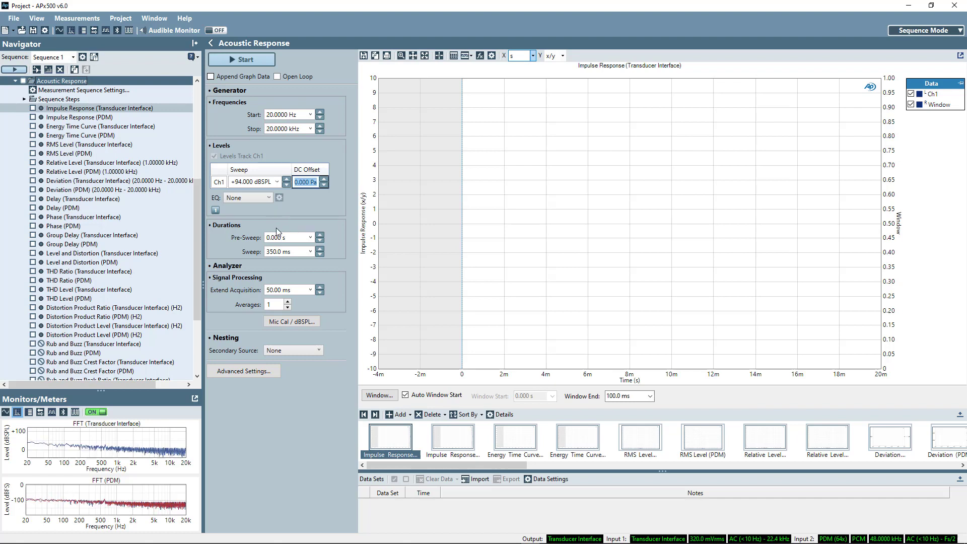
pyautogui.click(299, 253)
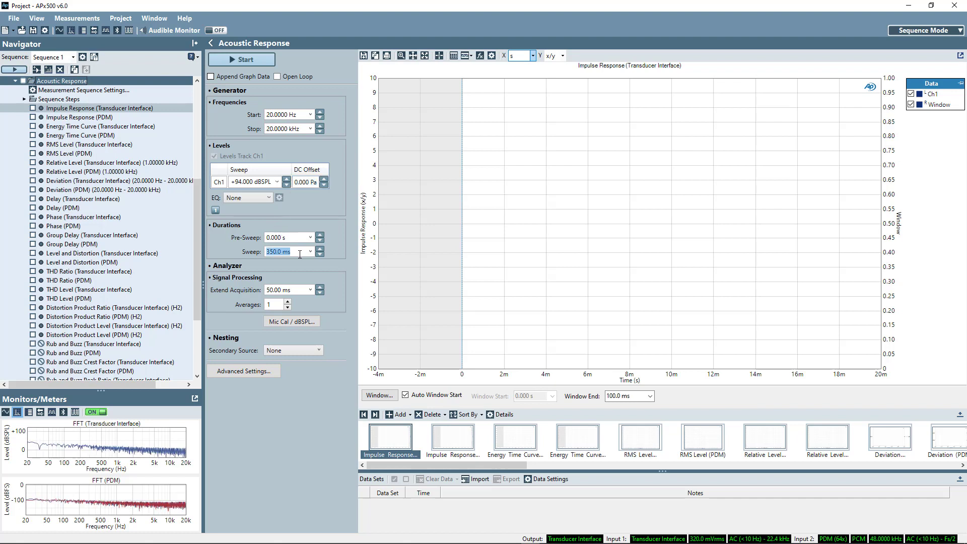
pyautogui.write('2.5')
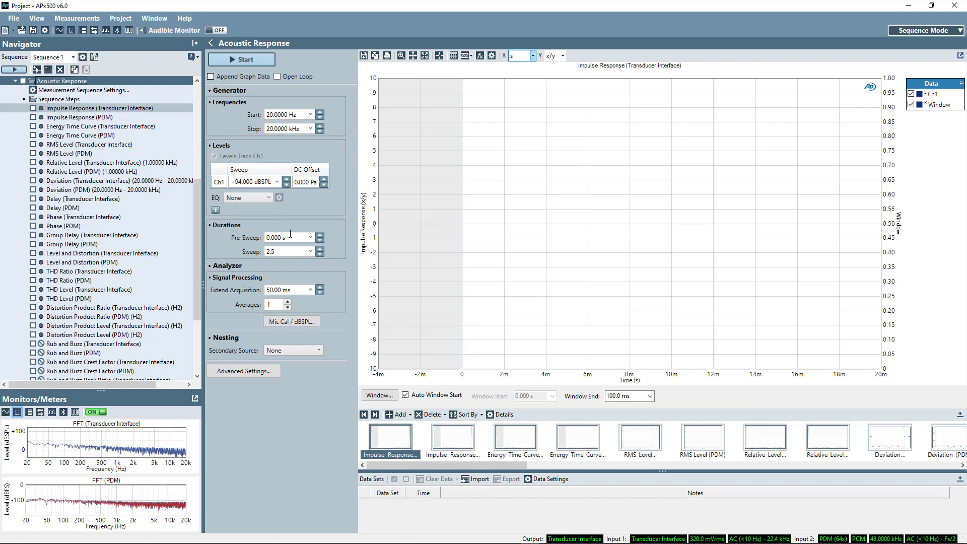
pyautogui.press('Tab')
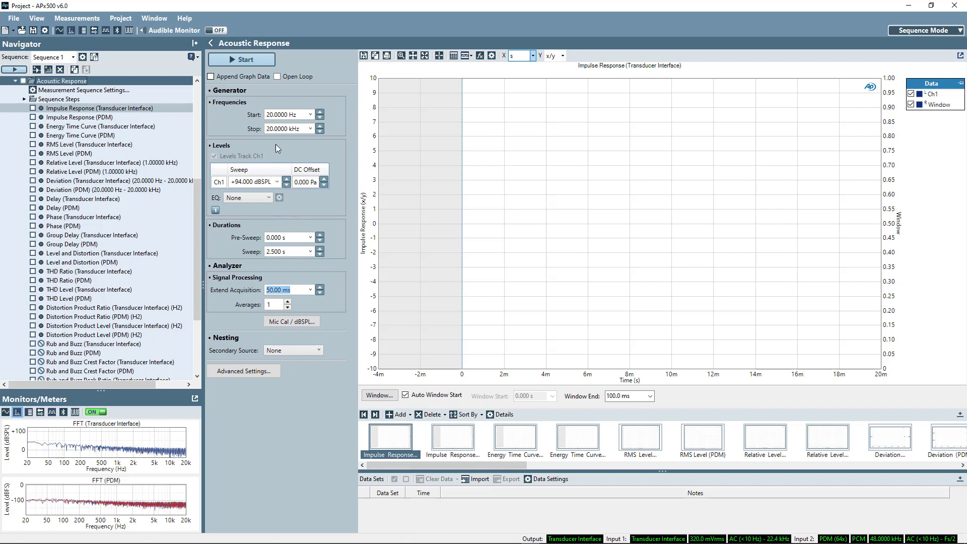
# Step: Run the Acoustic Response sweep and review the Impulse Response (PDM), RMS Level and RMS Level (PDM) results
pyautogui.click(237, 61)
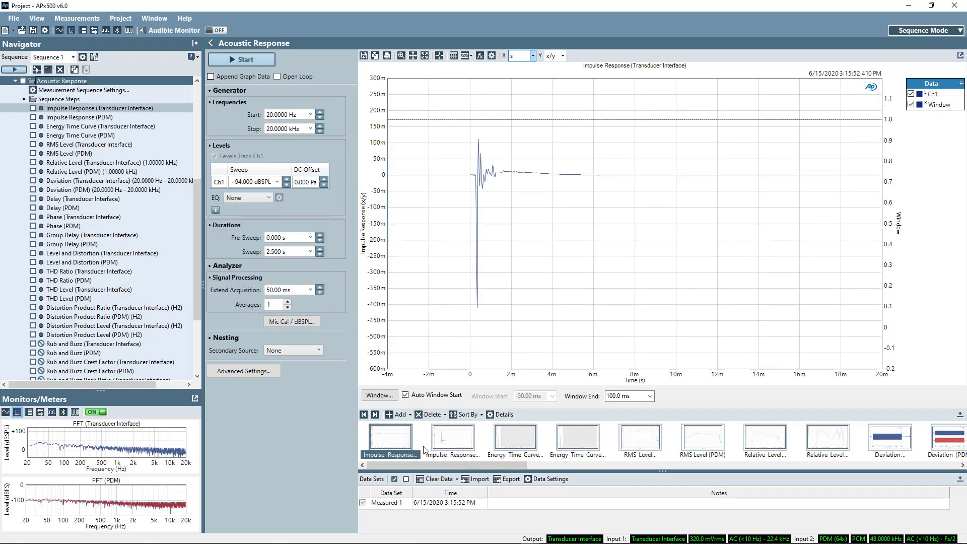
pyautogui.click(449, 448)
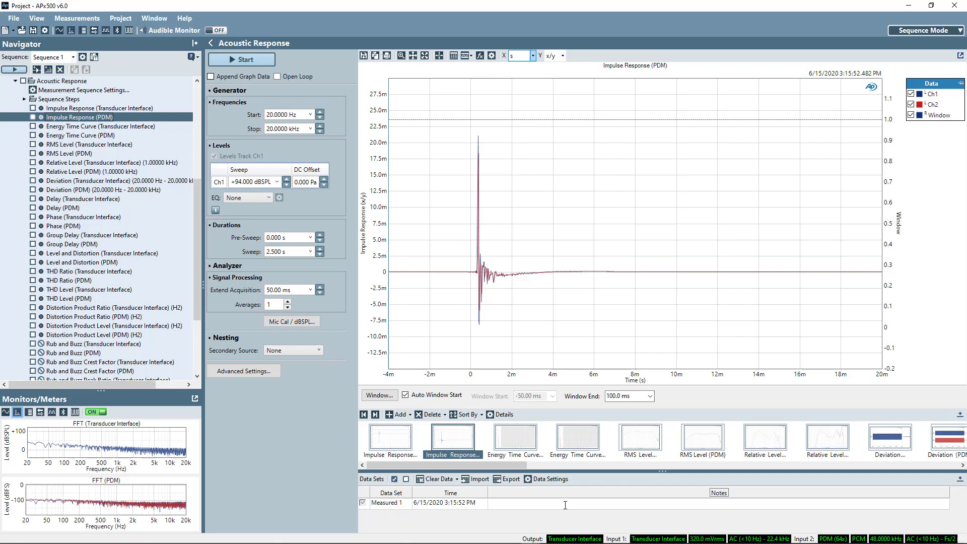
pyautogui.scroll(-3, 535, 471)
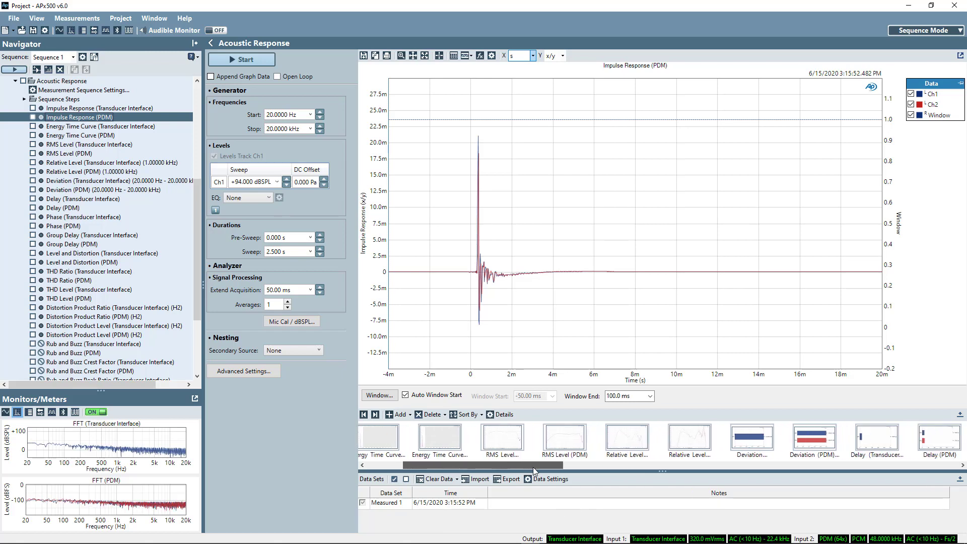
pyautogui.scroll(-3, 535, 471)
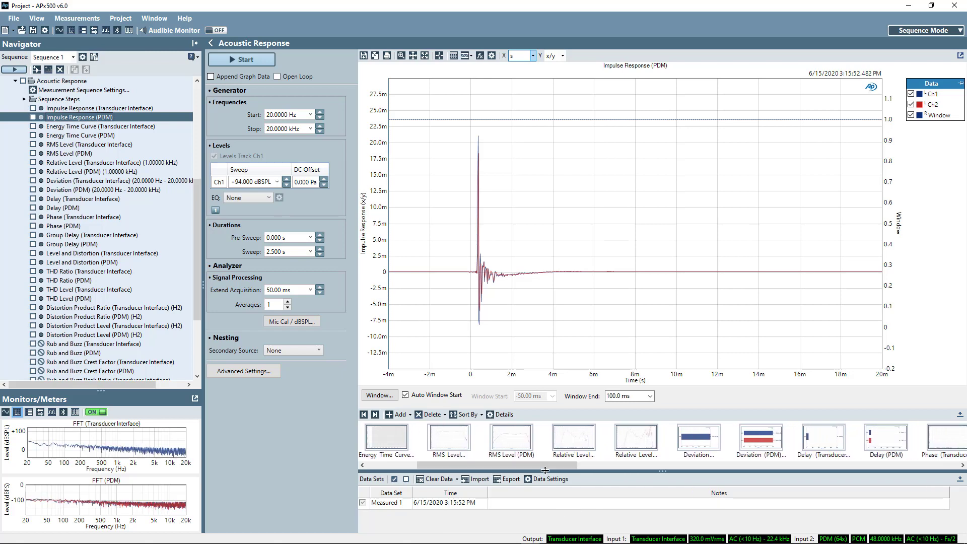
pyautogui.click(451, 439)
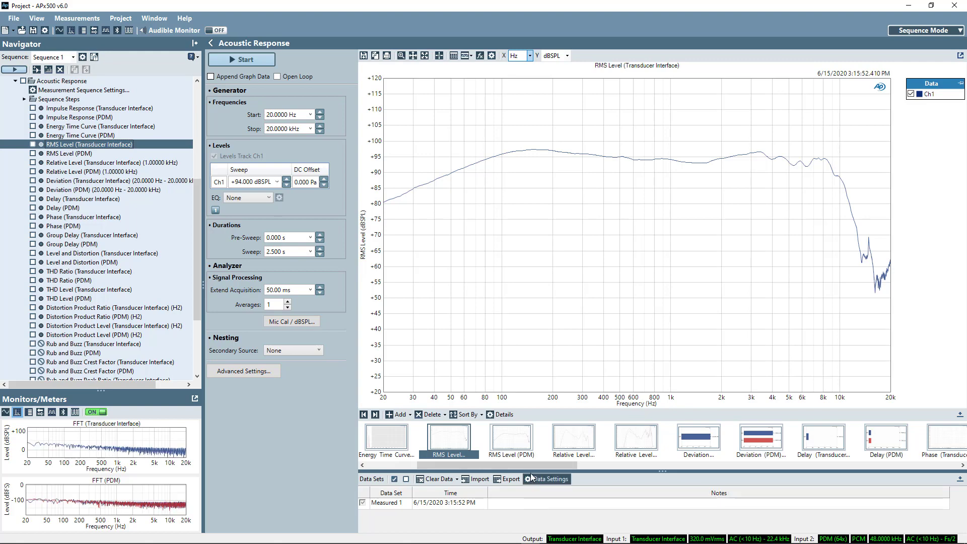
pyautogui.click(520, 451)
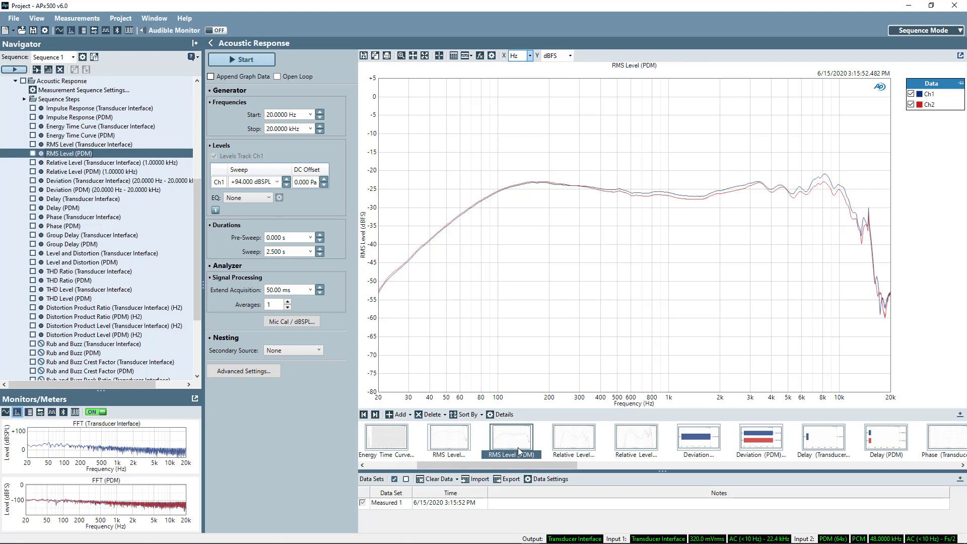
pyautogui.click(459, 443)
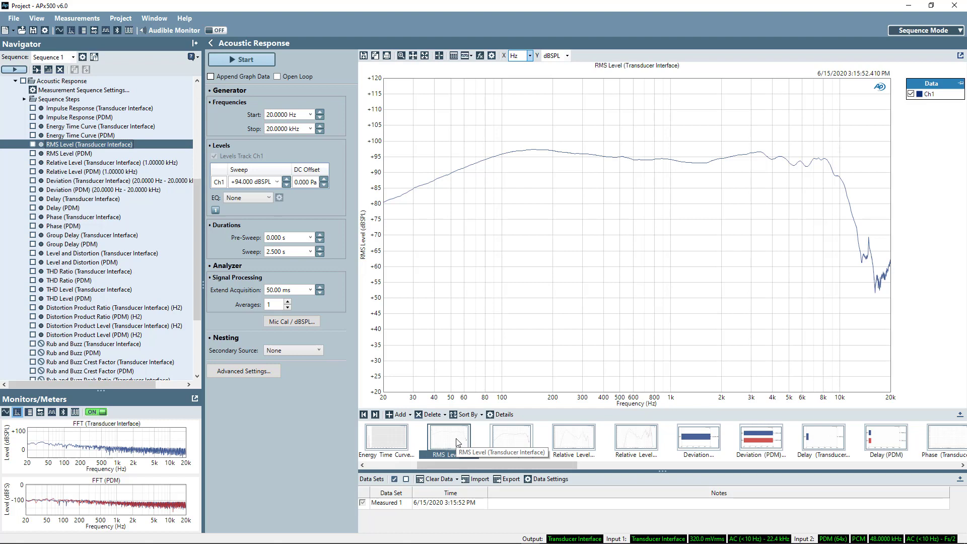
# Step: Create a Sensitivity derived result from the RMS Level result
pyautogui.rightClick(457, 442)
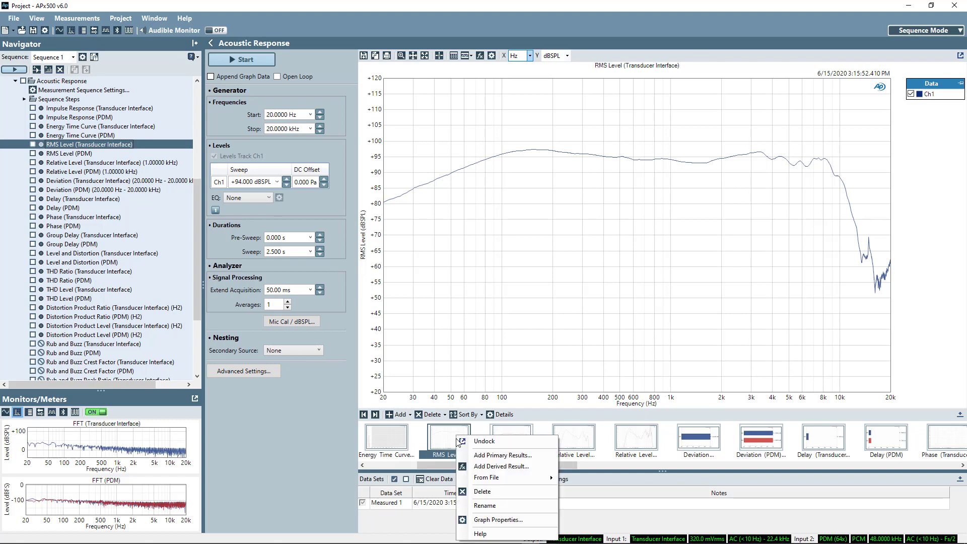
pyautogui.click(480, 467)
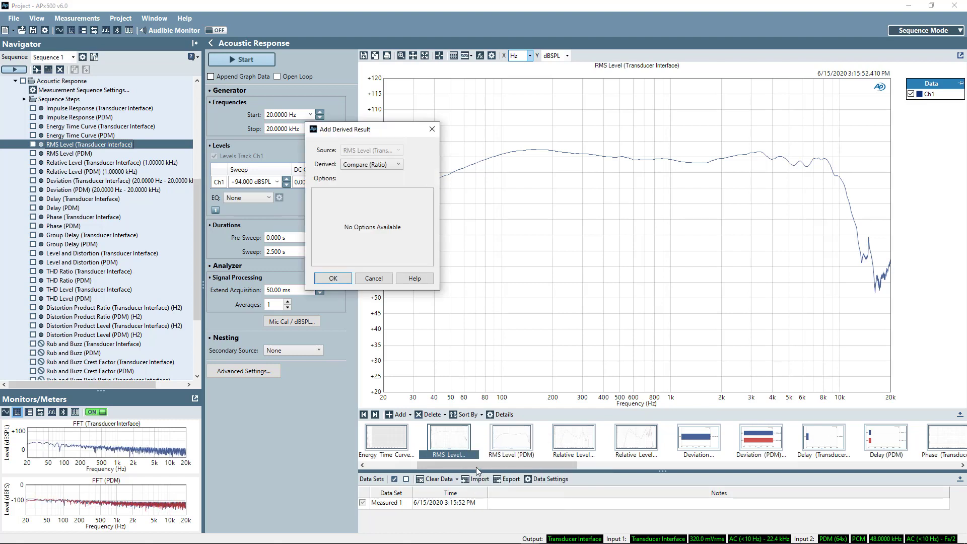
pyautogui.click(370, 165)
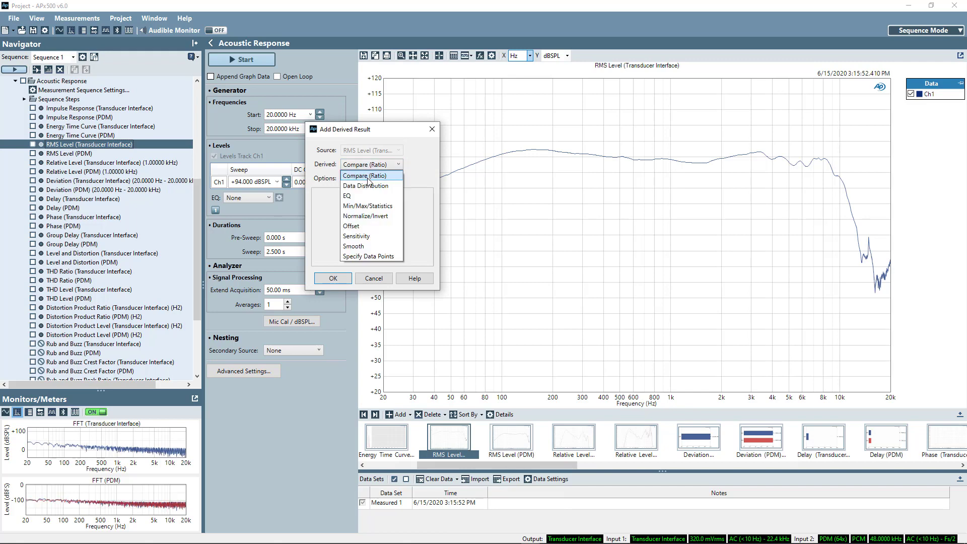
pyautogui.click(373, 235)
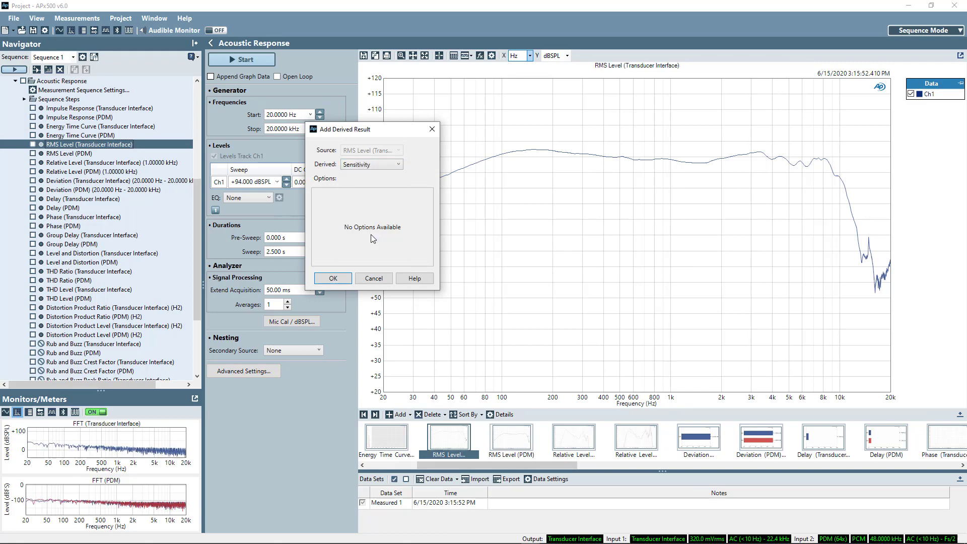
pyautogui.click(345, 279)
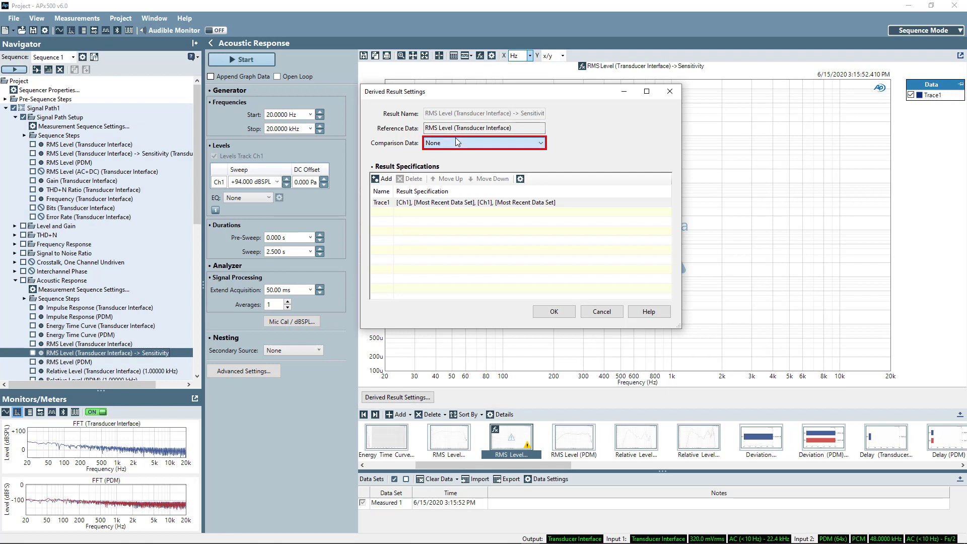
# Step: Compare Sensitivity against RMS Level (PDM), adding a Trace2 on Ch2, and apply
pyautogui.click(456, 142)
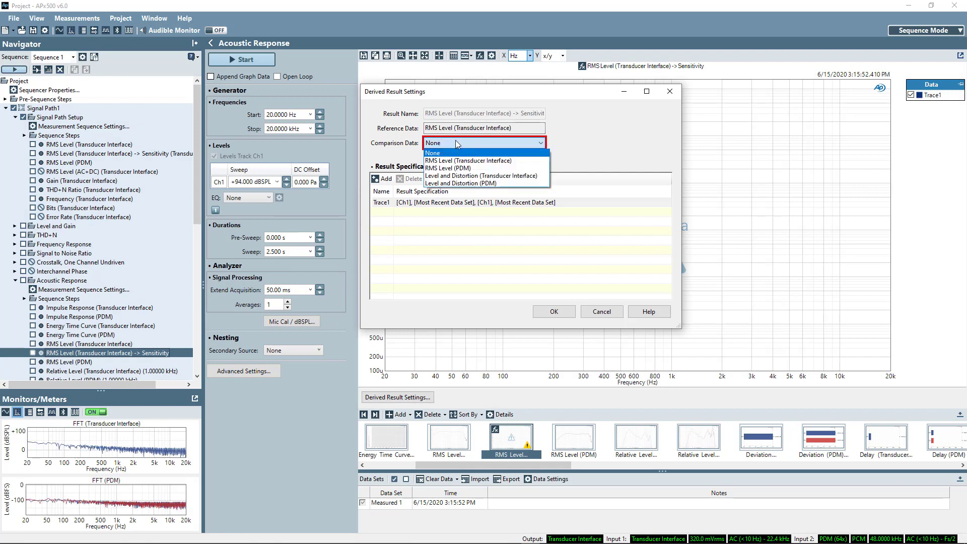
pyautogui.click(473, 168)
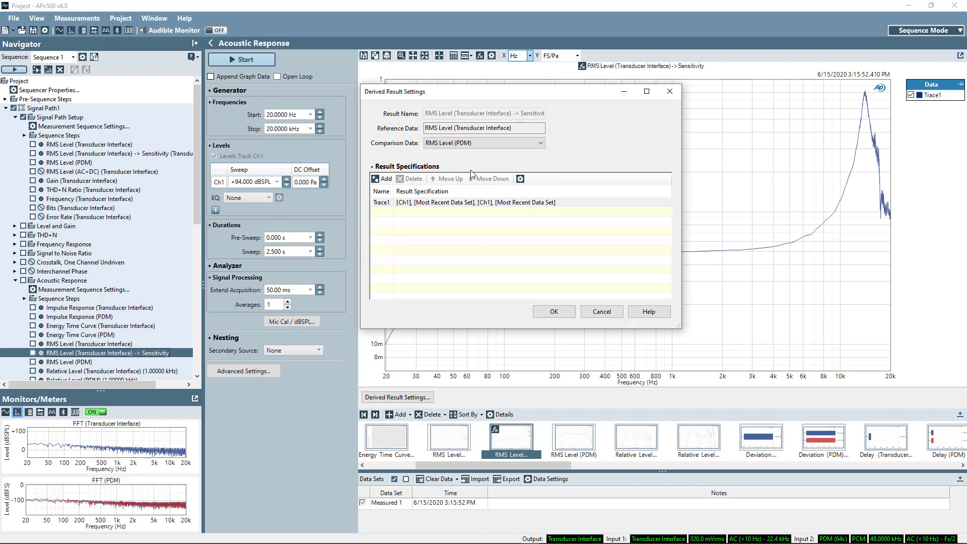
pyautogui.click(382, 179)
pyautogui.doubleClick(409, 211)
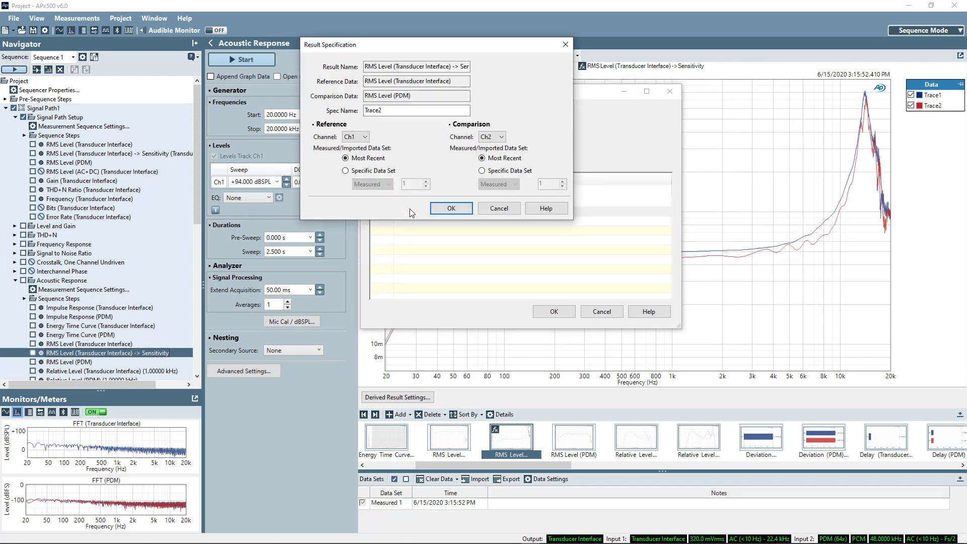
pyautogui.click(443, 208)
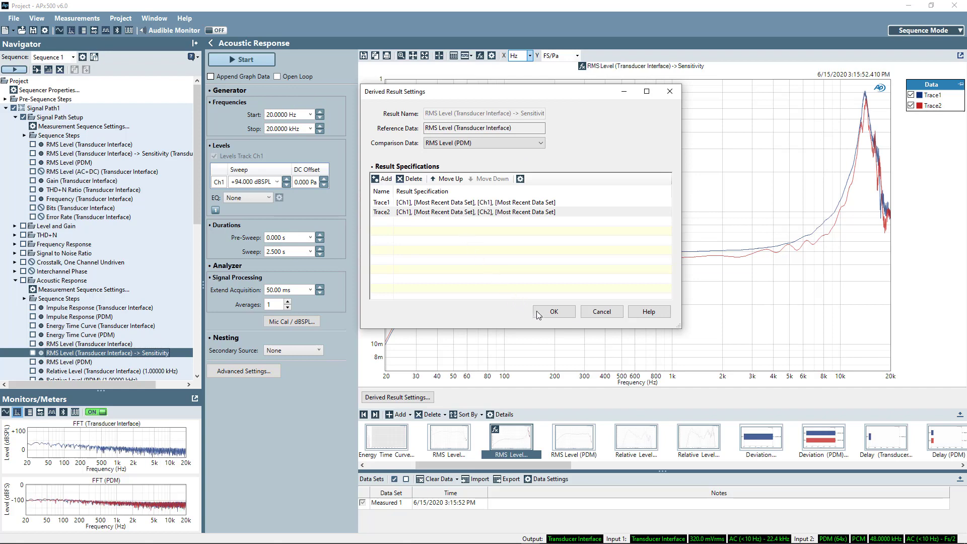
pyautogui.click(556, 312)
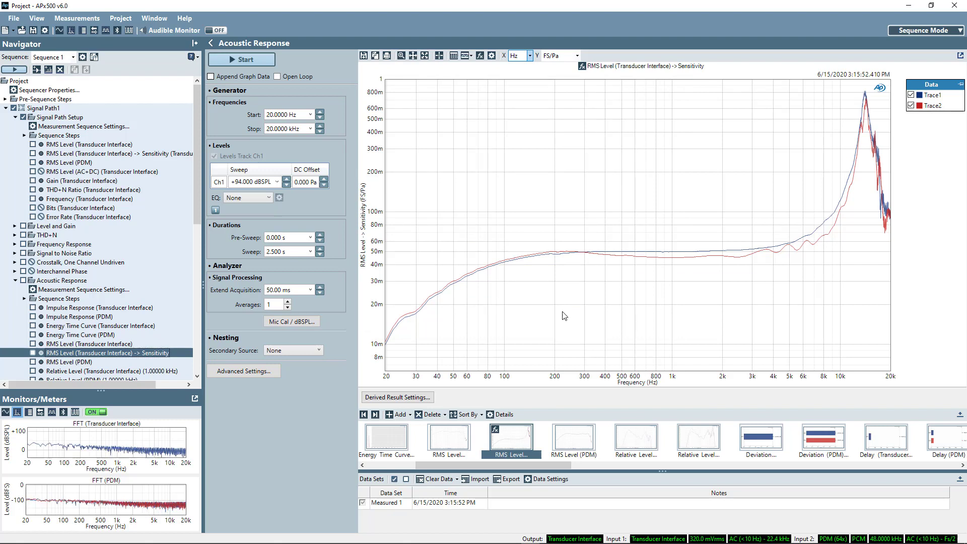
# Step: Show the Sensitivity result in dB(FS/Pa)
pyautogui.click(577, 55)
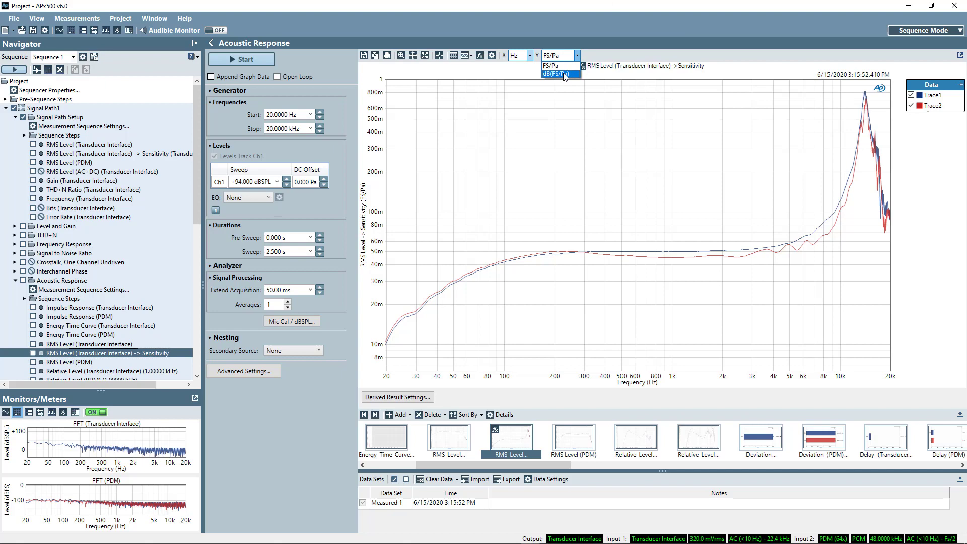
pyautogui.click(565, 74)
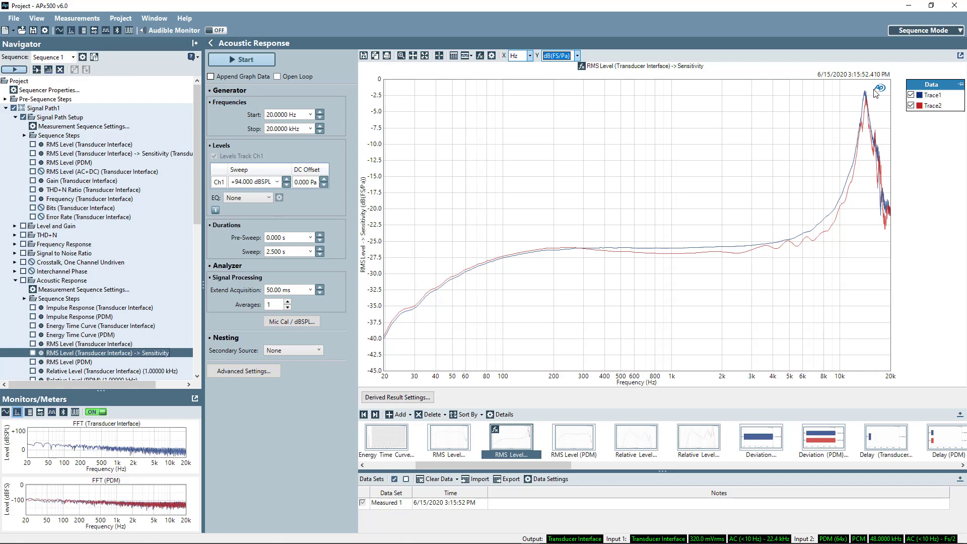
pyautogui.scroll(-10, 73, 333)
# Step: Add the Transfer Function measurement from the Add Measurement list
pyautogui.click(72, 328)
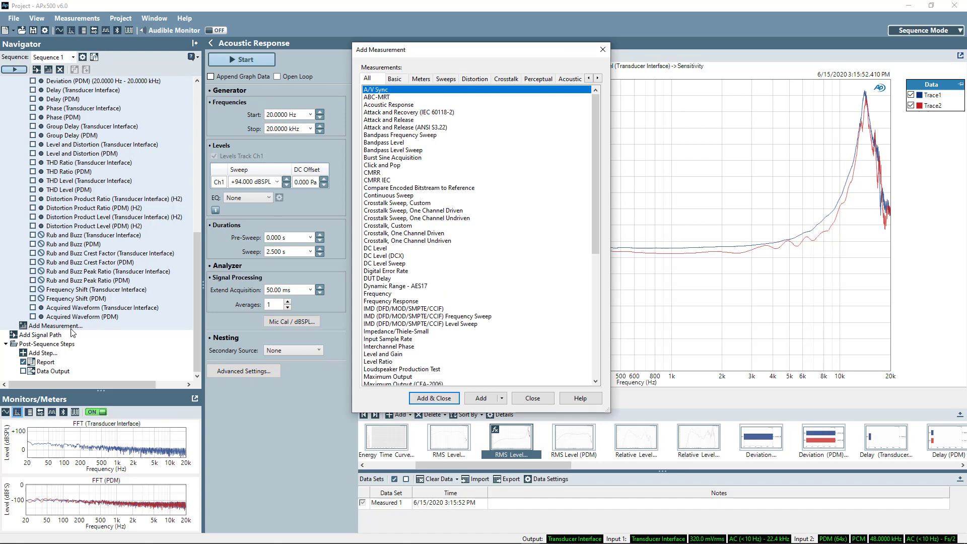
pyautogui.click(595, 373)
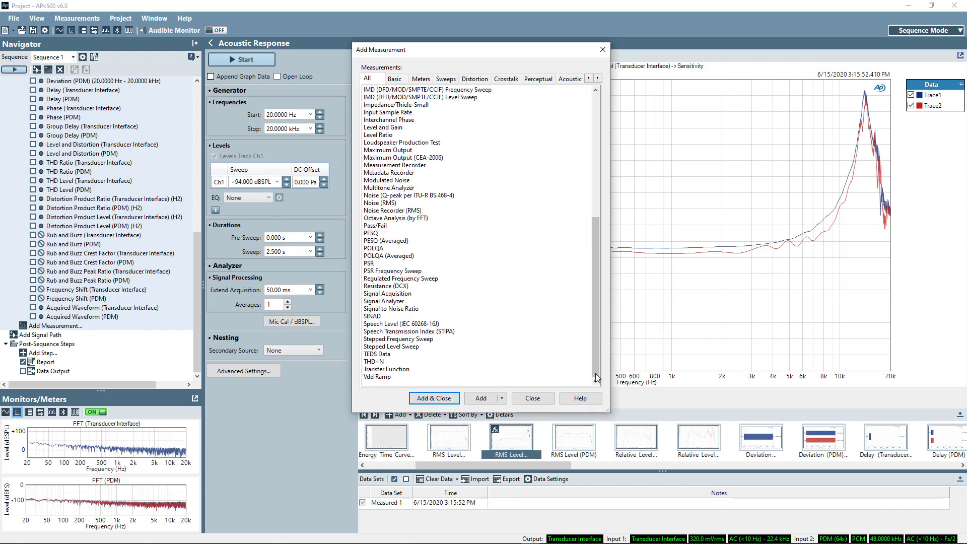
pyautogui.click(409, 369)
pyautogui.click(441, 399)
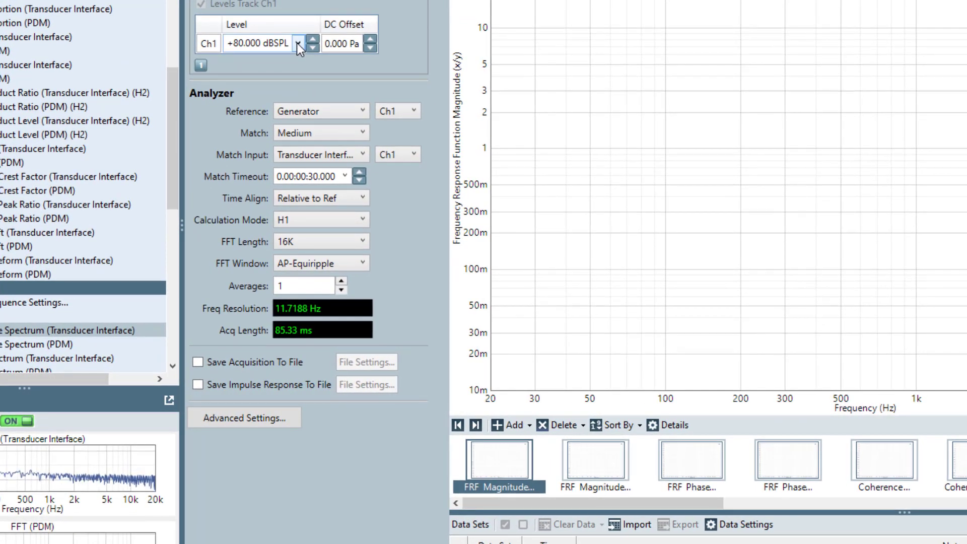
# Step: Set the generator level to +94 dBSPL, use an input channel as reference, and turn signal matching off
pyautogui.click(298, 43)
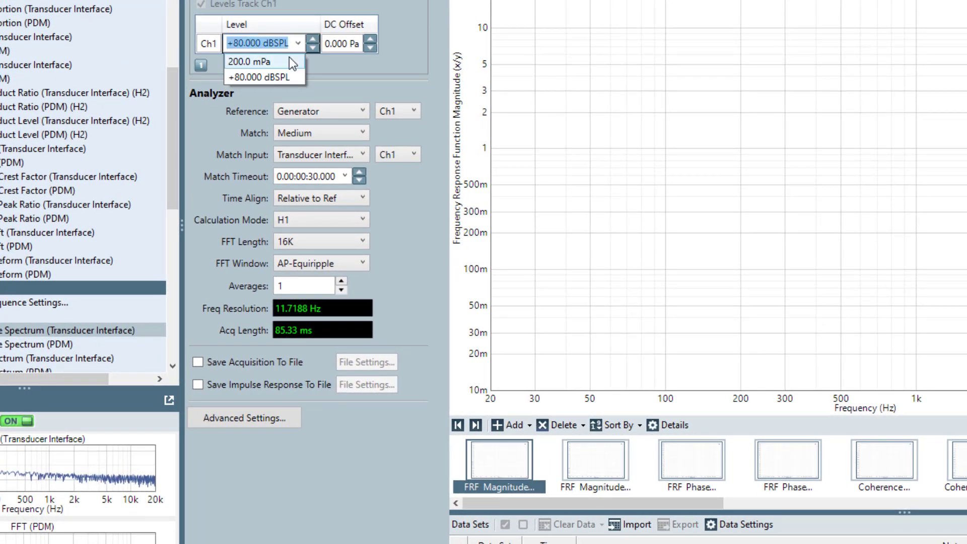
pyautogui.click(279, 77)
pyautogui.write('94')
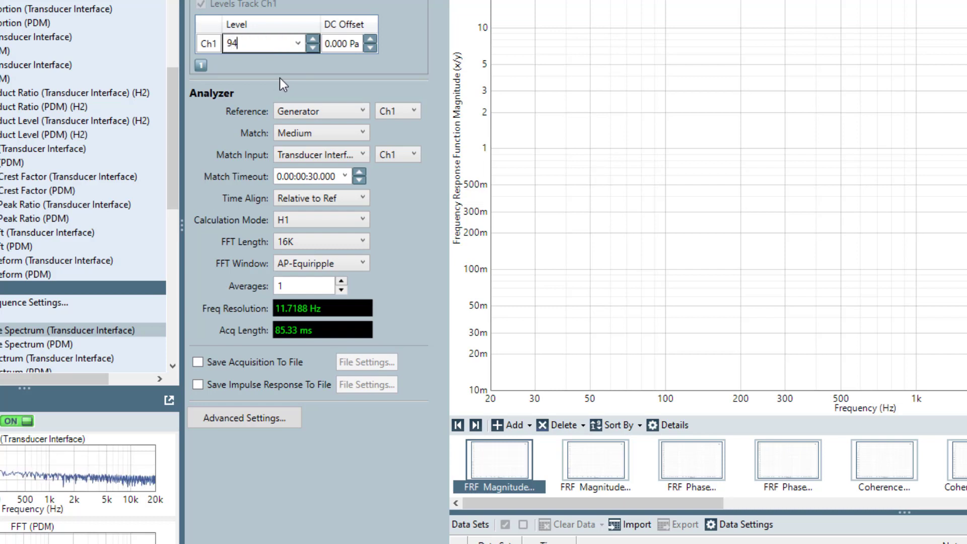
pyautogui.press('Tab')
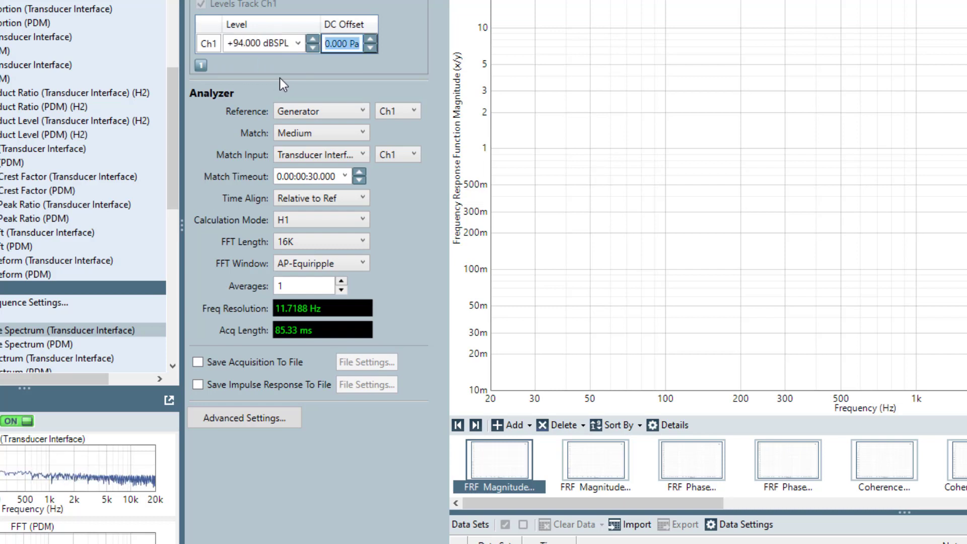
pyautogui.click(331, 112)
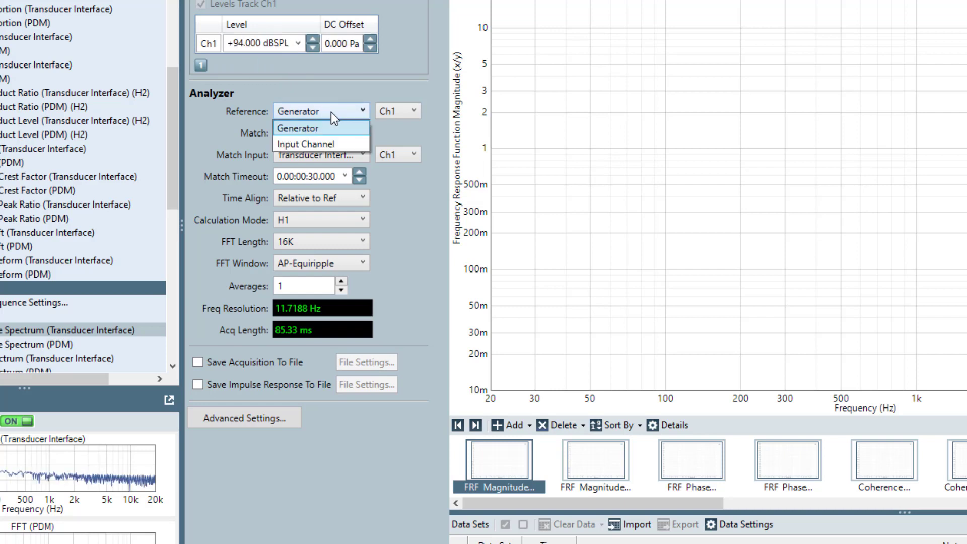
pyautogui.click(334, 141)
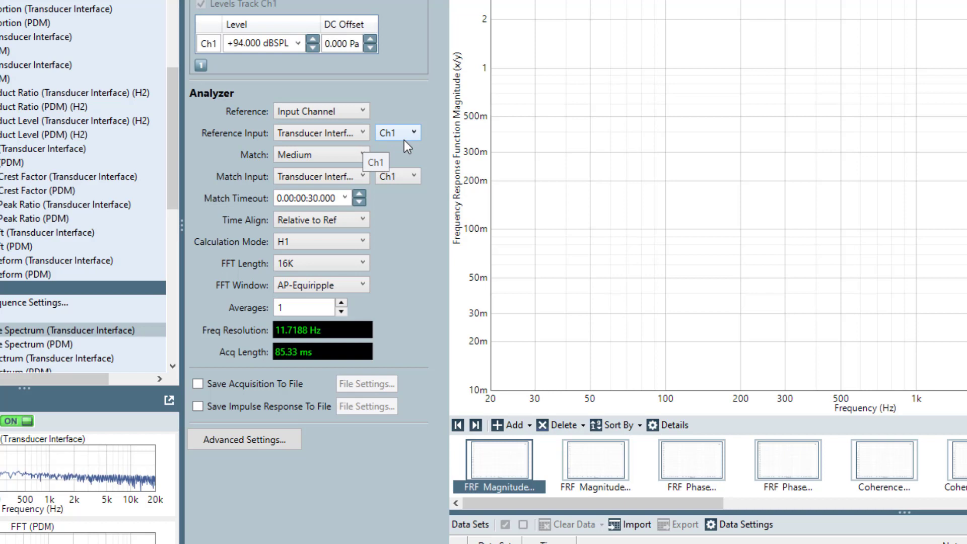
pyautogui.click(358, 157)
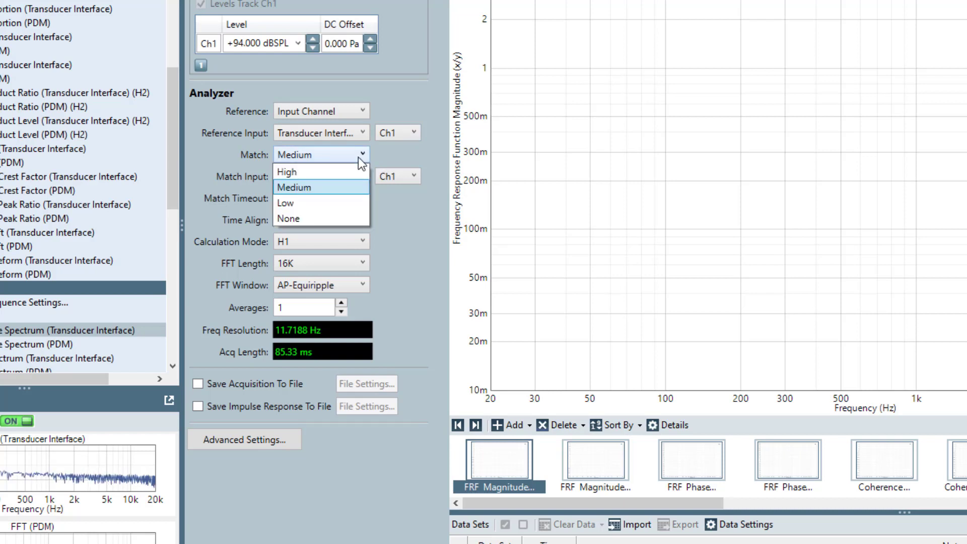
pyautogui.click(288, 218)
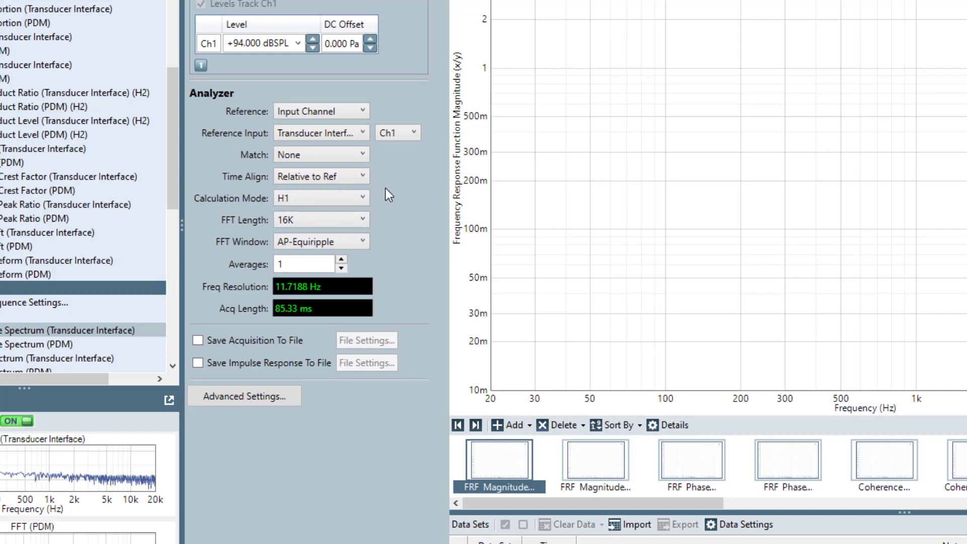
# Step: Set the analyzer to 48K FFT length, 31 averages and 50 % overlap
pyautogui.click(364, 221)
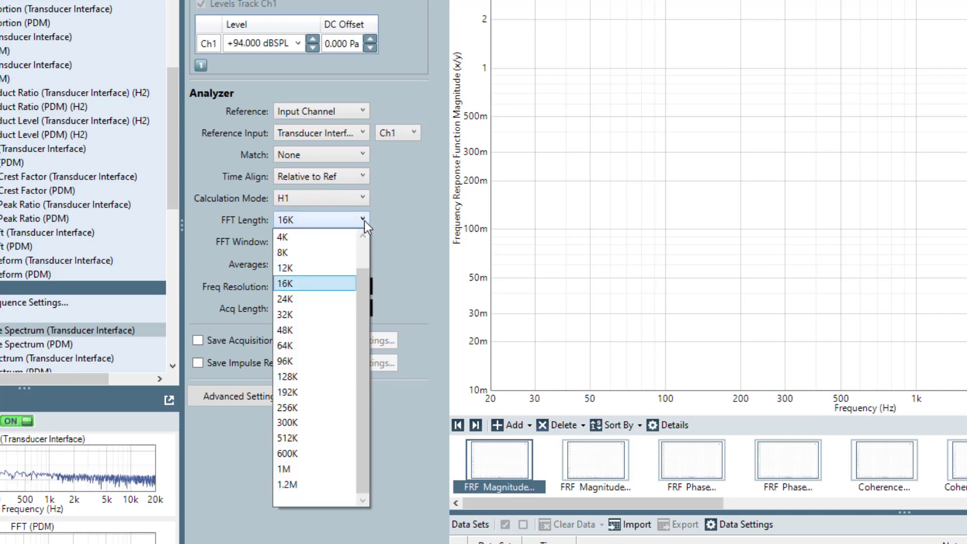
pyautogui.click(336, 331)
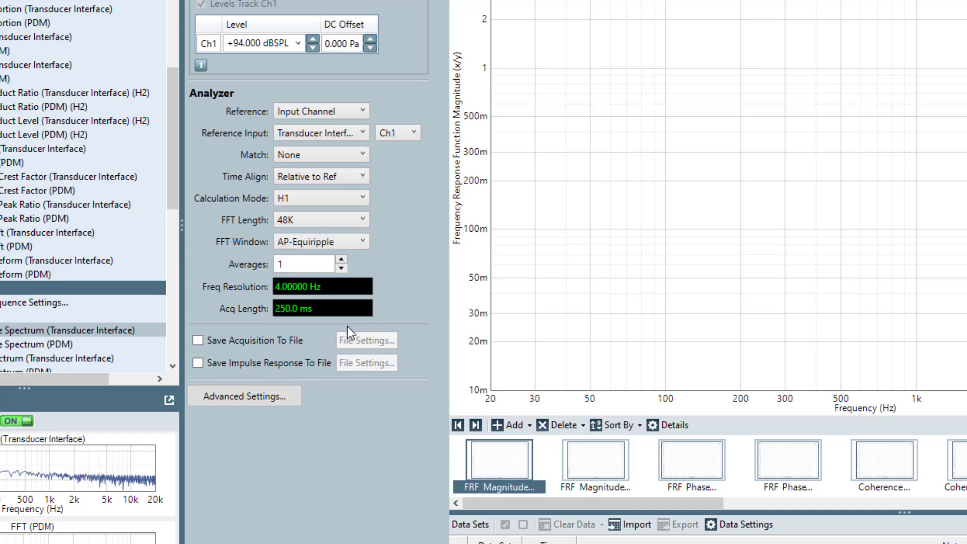
pyautogui.doubleClick(317, 264)
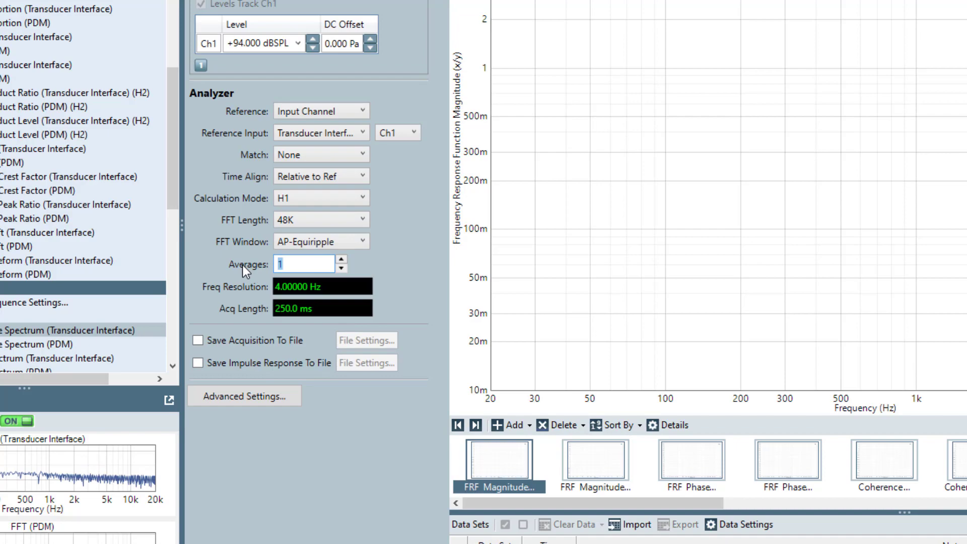
pyautogui.write('31')
pyautogui.press('Tab')
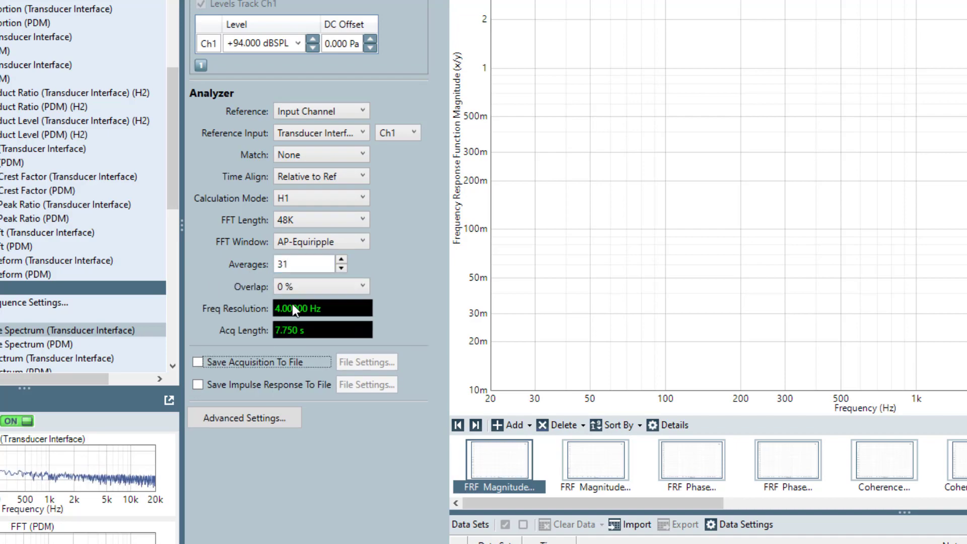
pyautogui.click(325, 289)
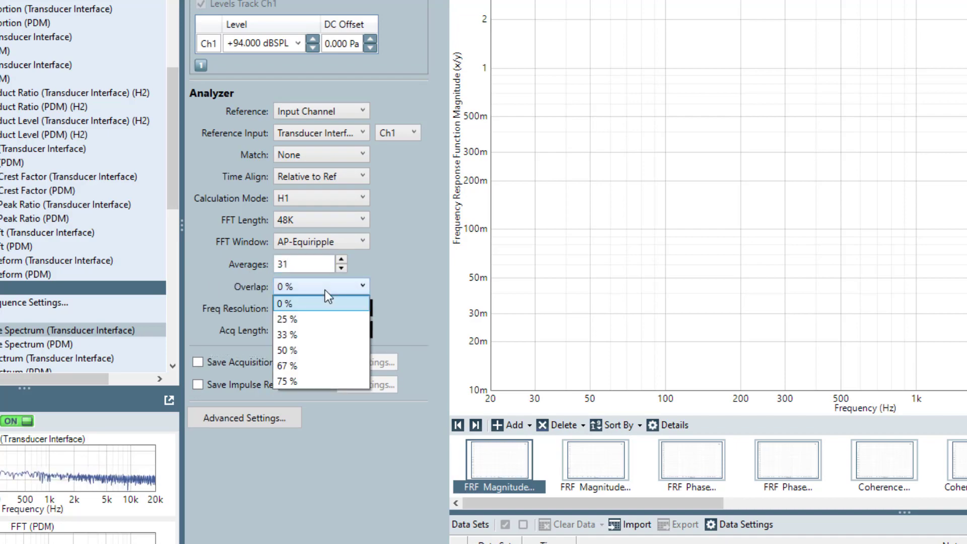
pyautogui.click(313, 352)
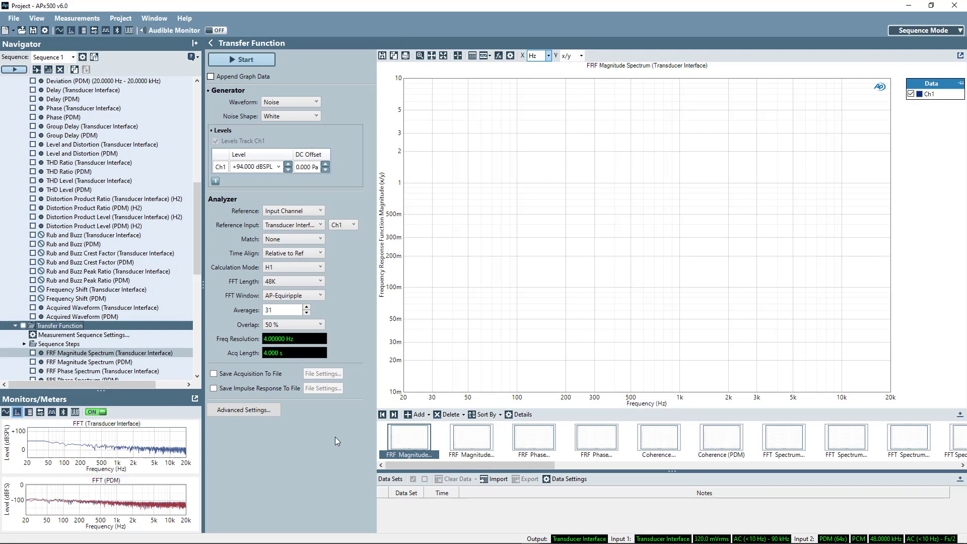
# Step: Run the Transfer Function measurement and autoscale the magnitude graph's Y axis
pyautogui.click(242, 60)
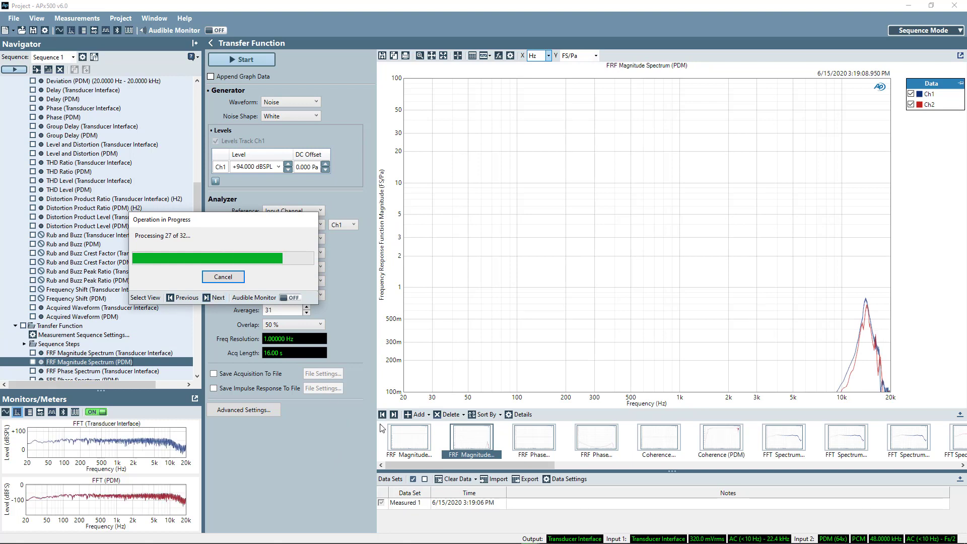
pyautogui.rightClick(393, 300)
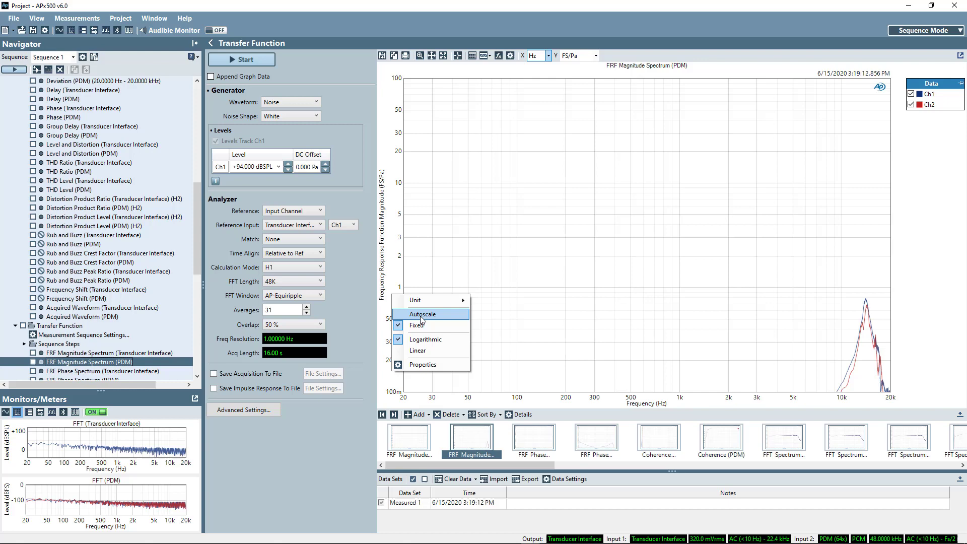
pyautogui.click(420, 314)
# Step: Show the PDM magnitude in dB(FS/Pa), then view the FRF Phase Spectrum (PDM)
pyautogui.click(595, 55)
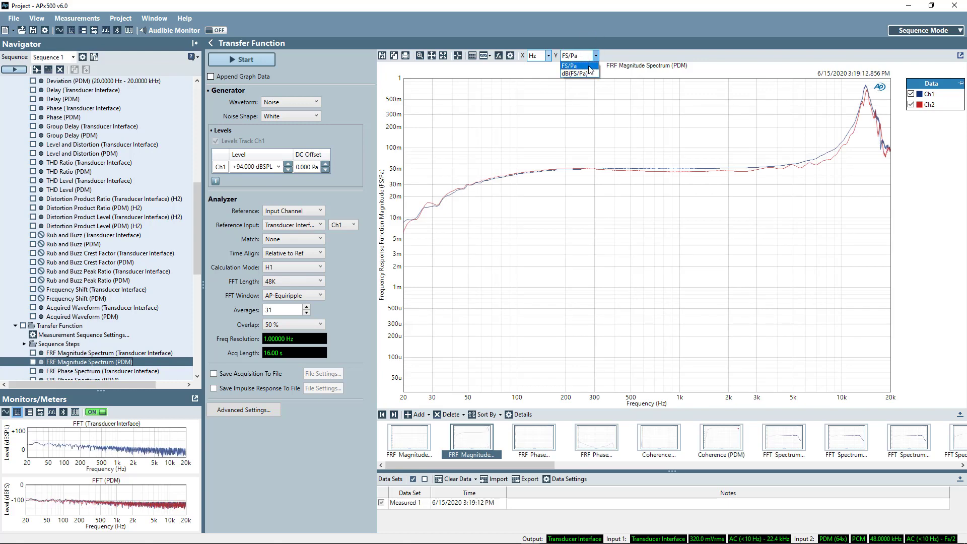
pyautogui.click(576, 74)
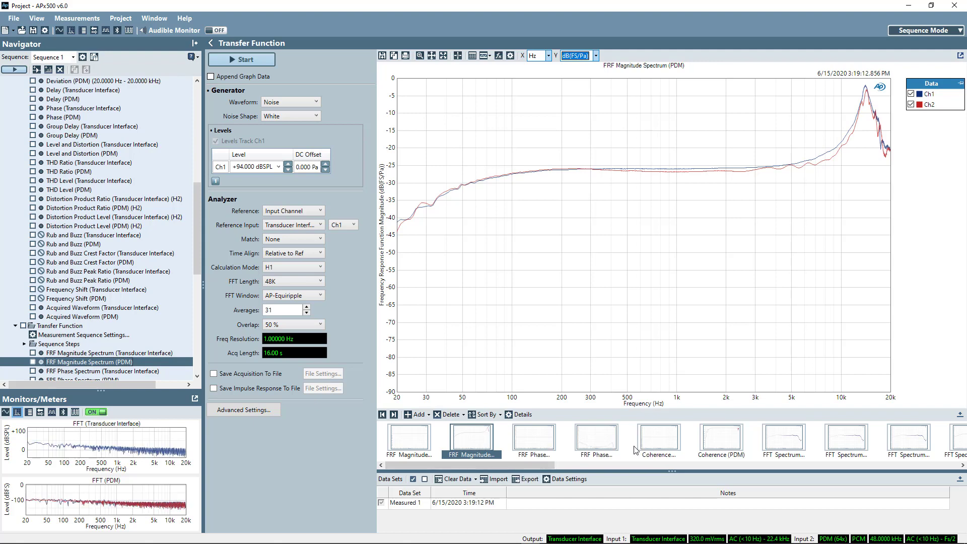
pyautogui.click(606, 442)
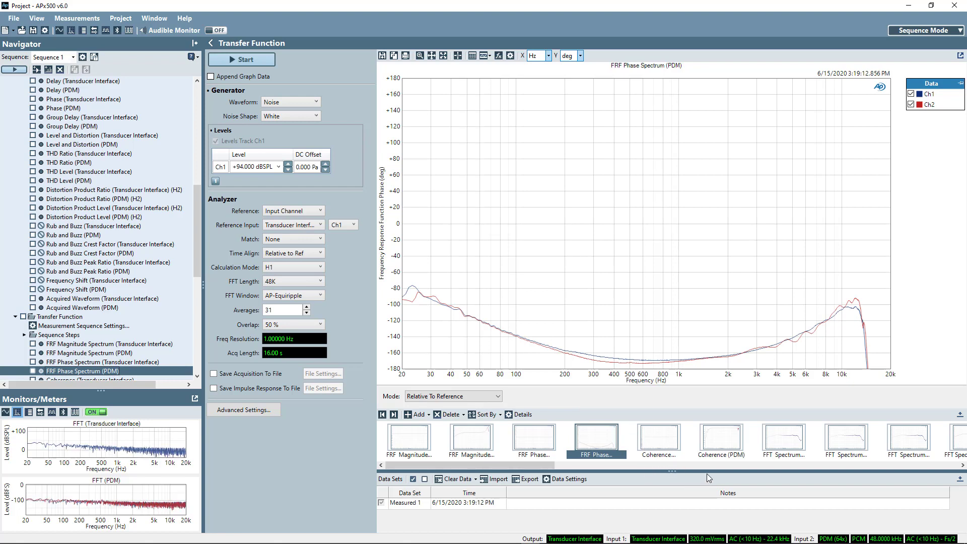
# Step: Display the Coherence (PDM) result with its Y axis in % instead of x/y
pyautogui.click(715, 440)
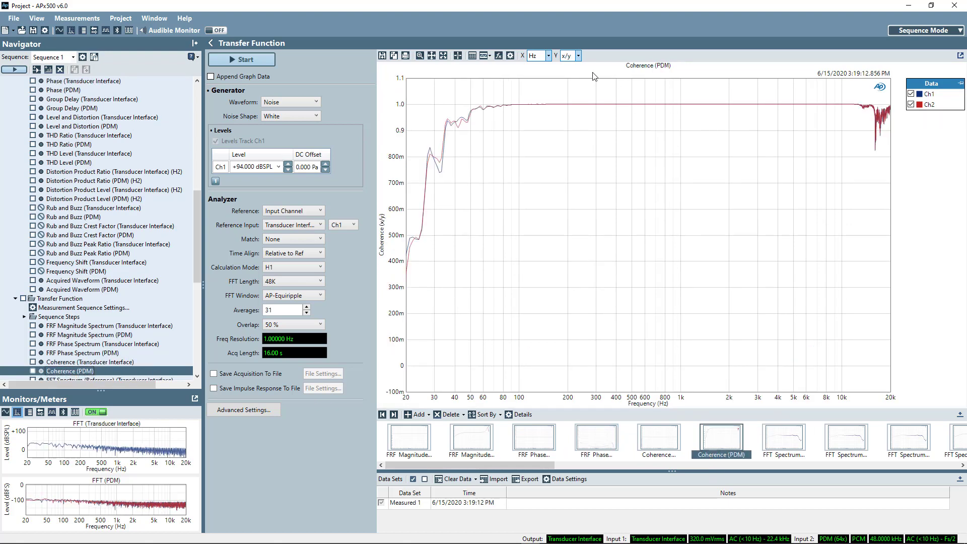
pyautogui.click(570, 59)
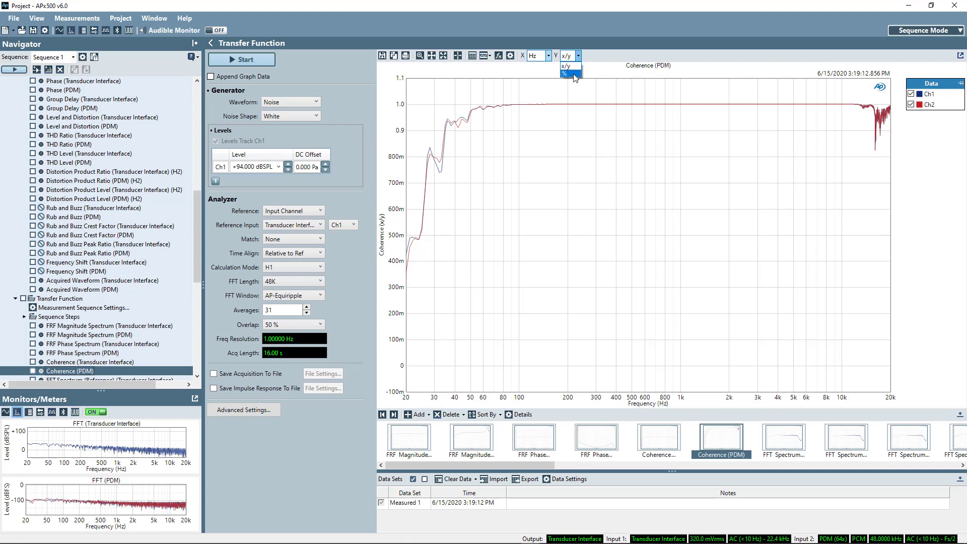
pyautogui.click(572, 74)
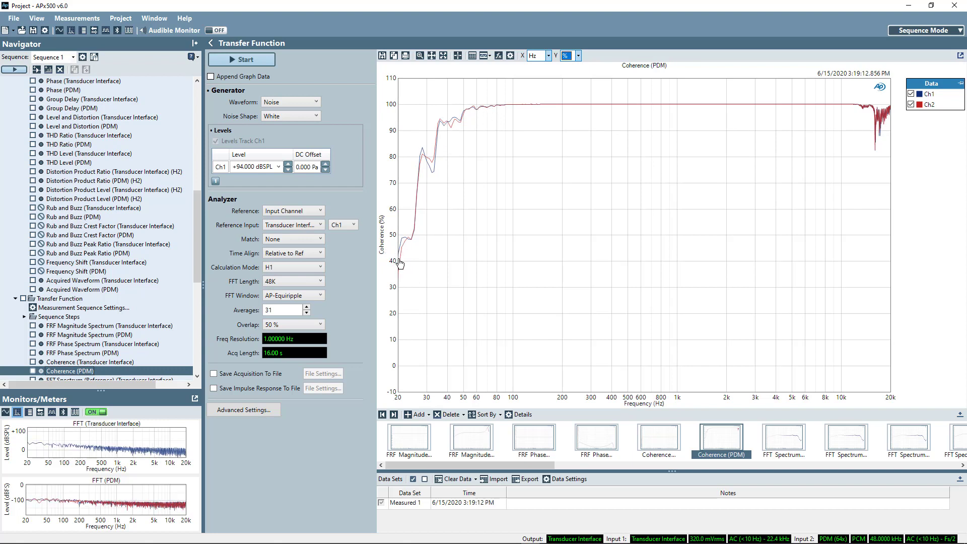
pyautogui.click(400, 264)
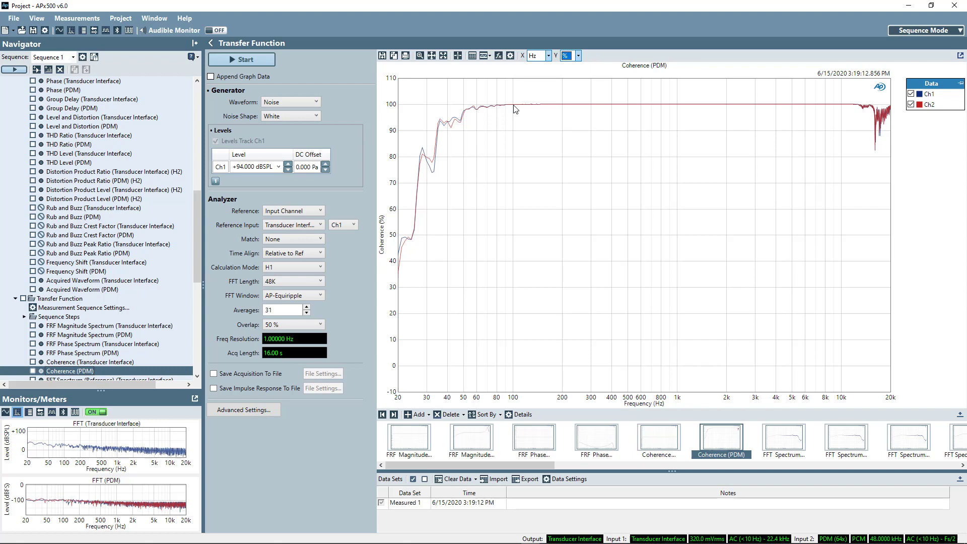
pyautogui.moveTo(514, 108); pyautogui.dragTo(862, 111)
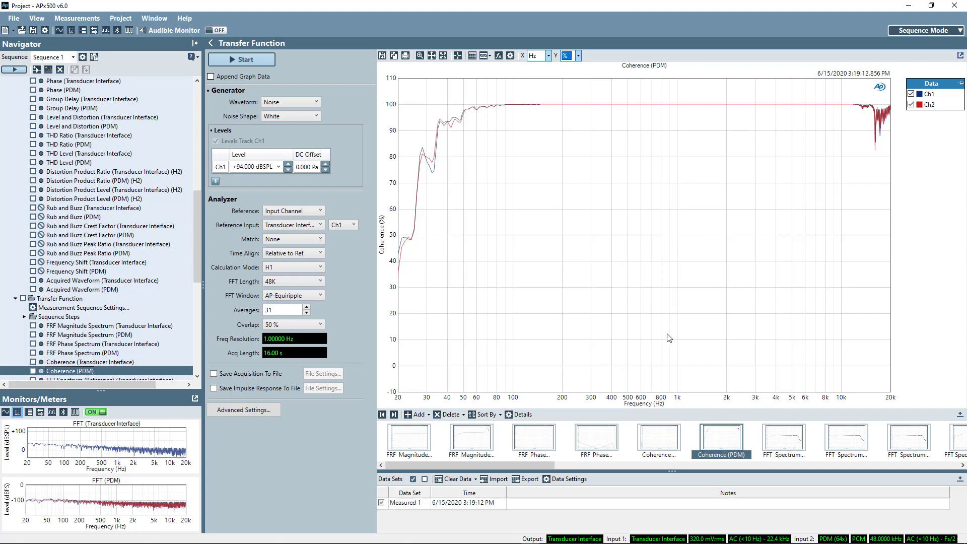
# Step: Load IEEE_269-2010_Male_mono_48_kHz.wav as the generator waveform and start the measurement
pyautogui.click(301, 106)
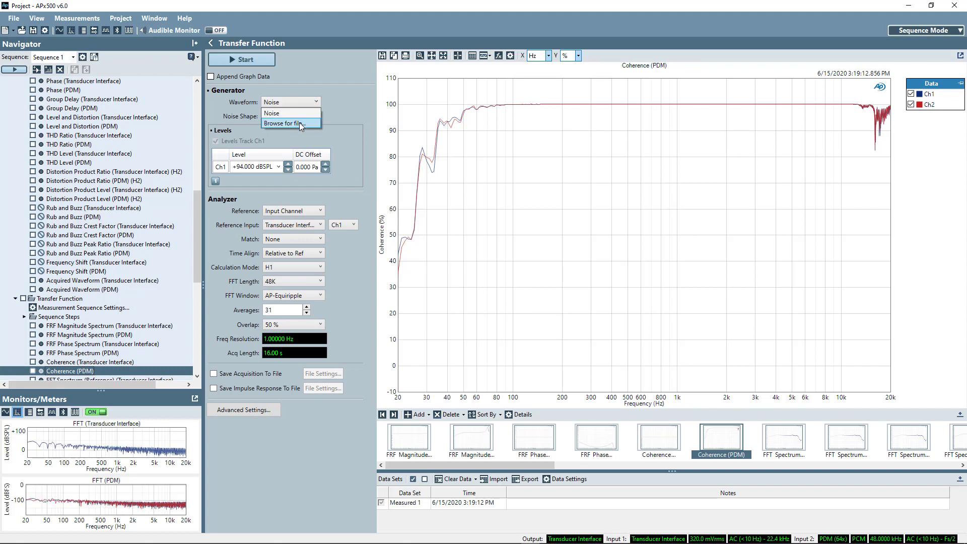
pyautogui.click(301, 124)
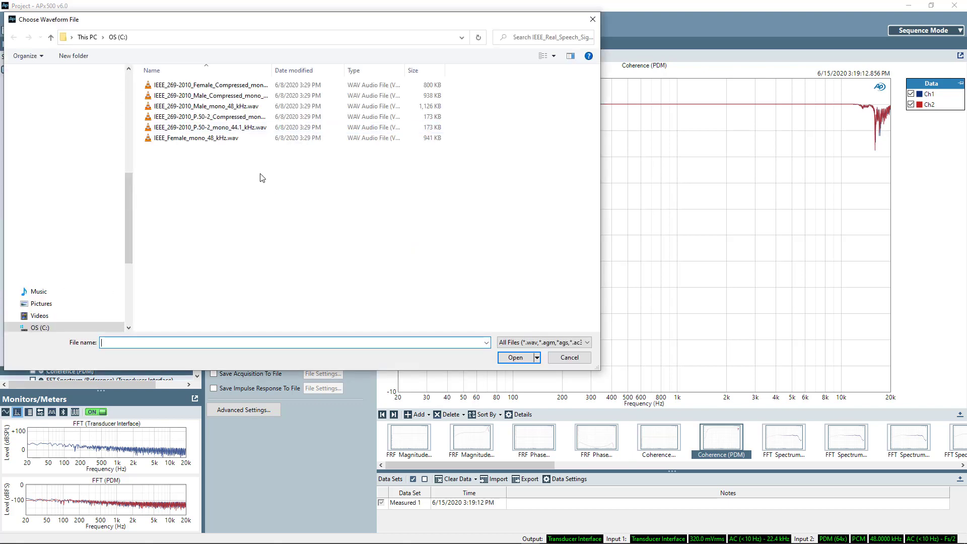
pyautogui.moveTo(273, 72); pyautogui.dragTo(330, 99)
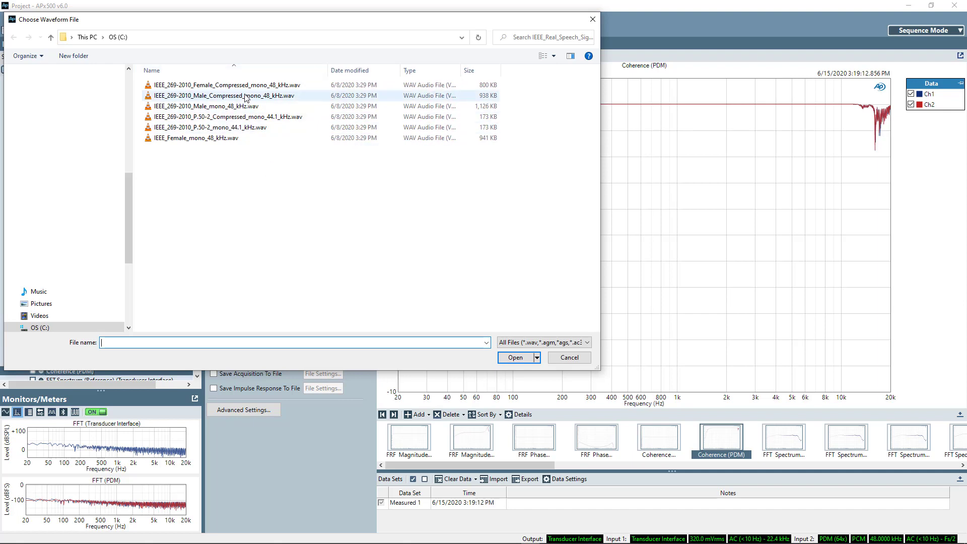
pyautogui.click(241, 107)
pyautogui.click(515, 357)
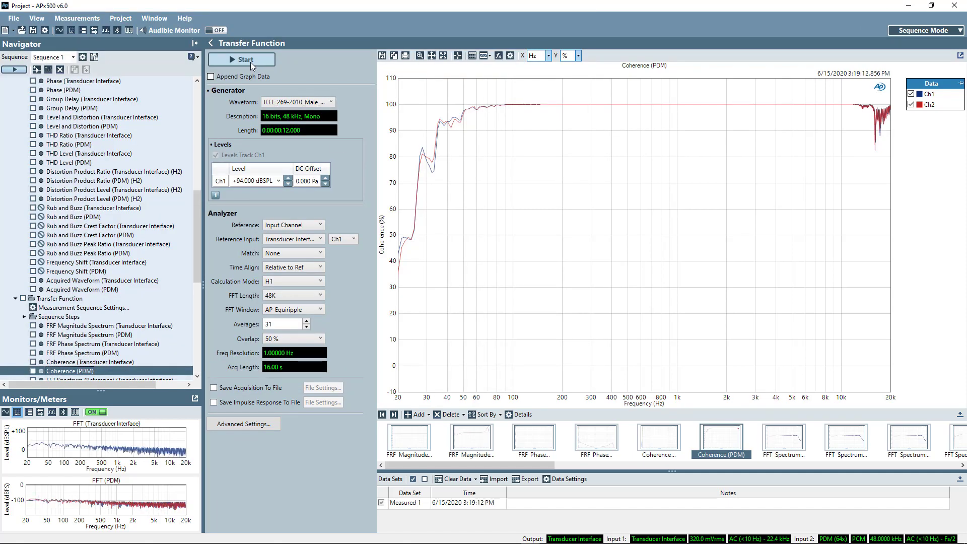
pyautogui.click(249, 61)
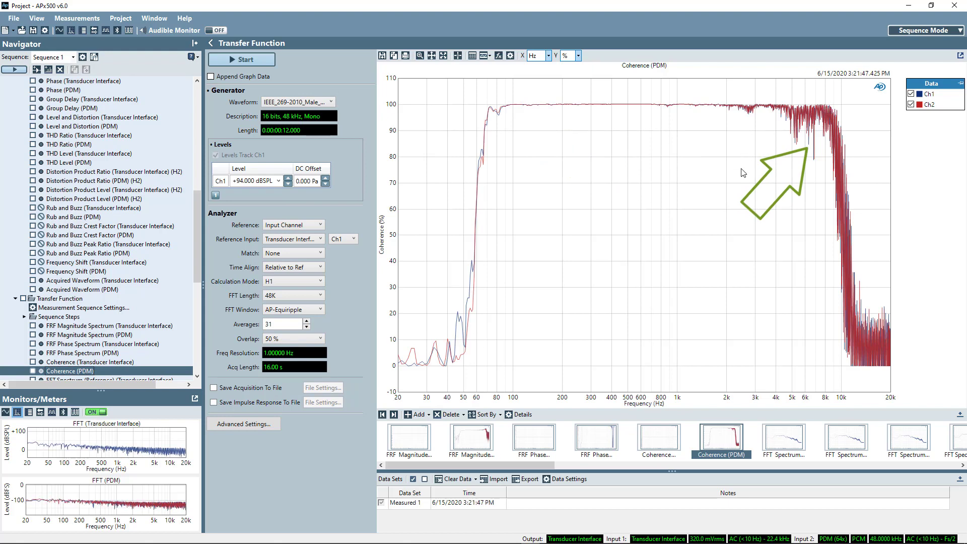
# Step: Review the FRF Phase and FRF Magnitude (PDM) results, then autoscale the FRF Phase (PDM) axis
pyautogui.click(533, 442)
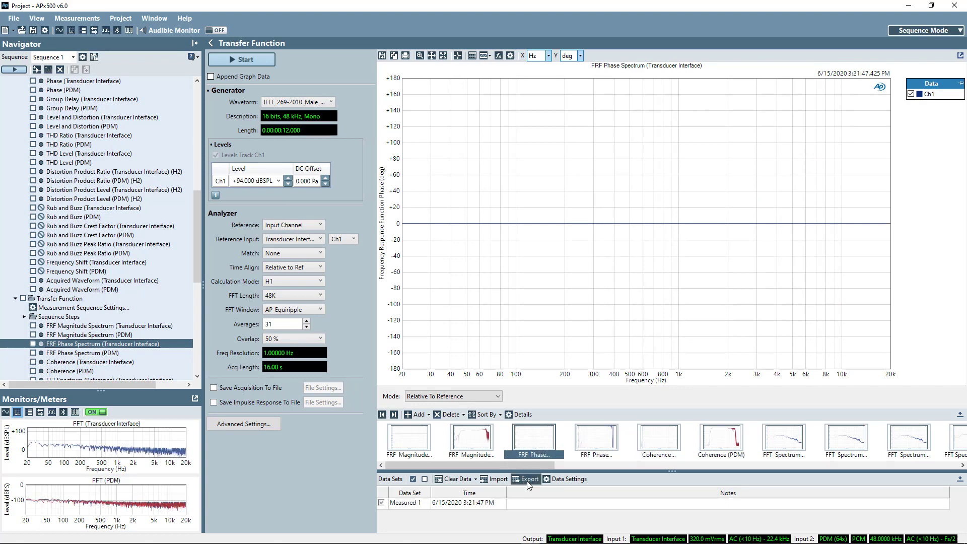
pyautogui.click(472, 439)
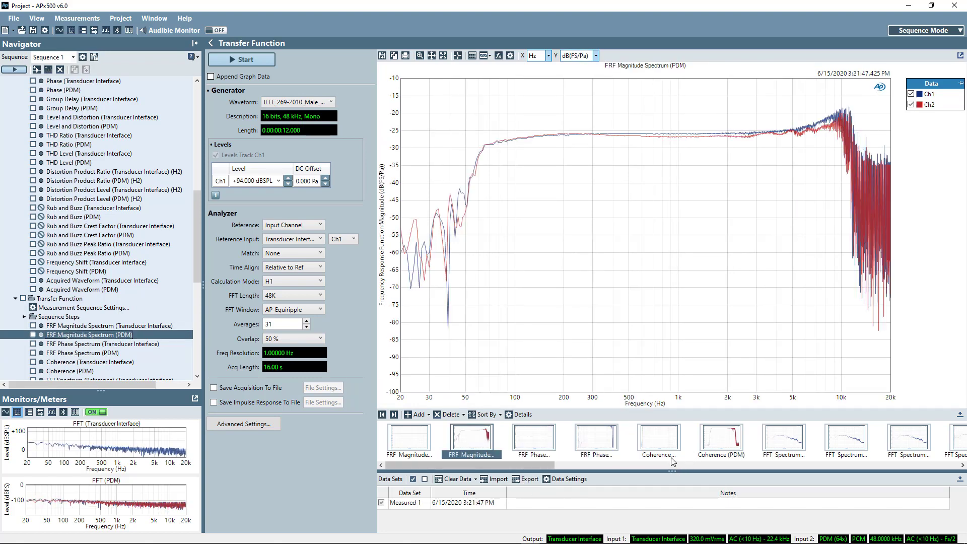
pyautogui.click(608, 442)
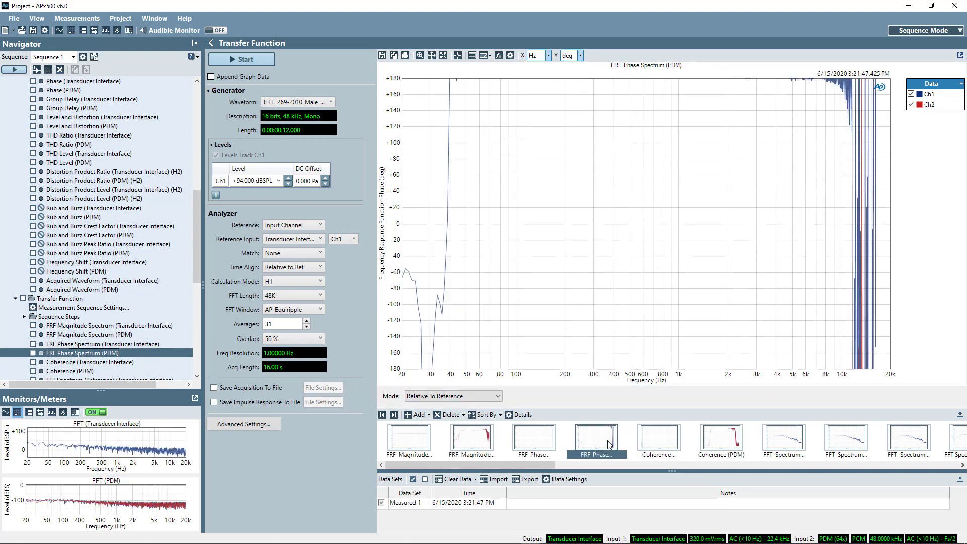
pyautogui.rightClick(389, 272)
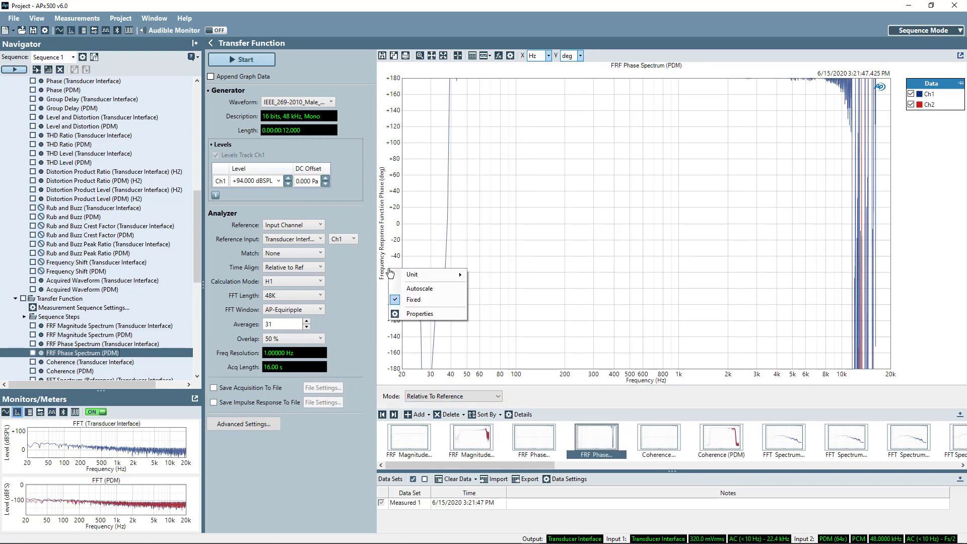
pyautogui.click(411, 291)
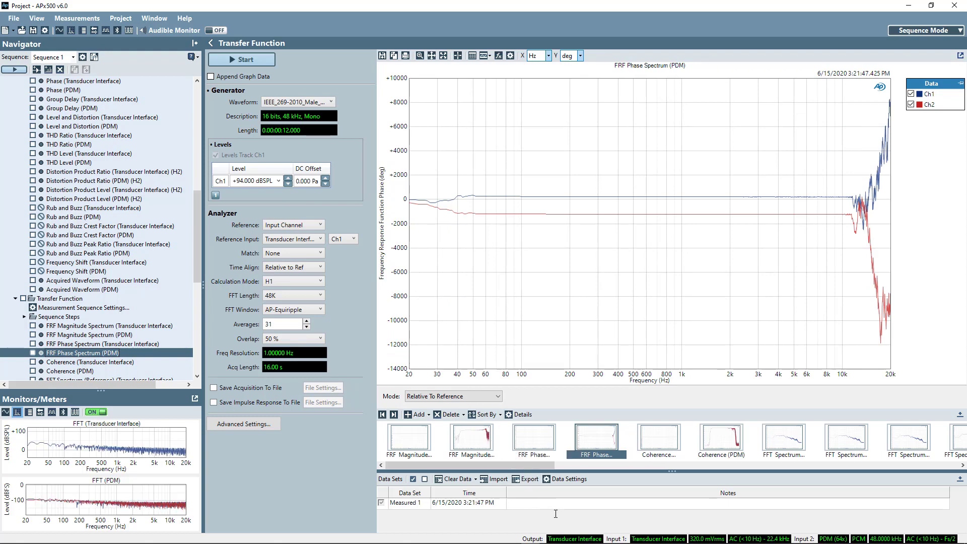
# Step: Display the speech-run FRF Magnitude Spectrum (PDM) graph
pyautogui.click(478, 442)
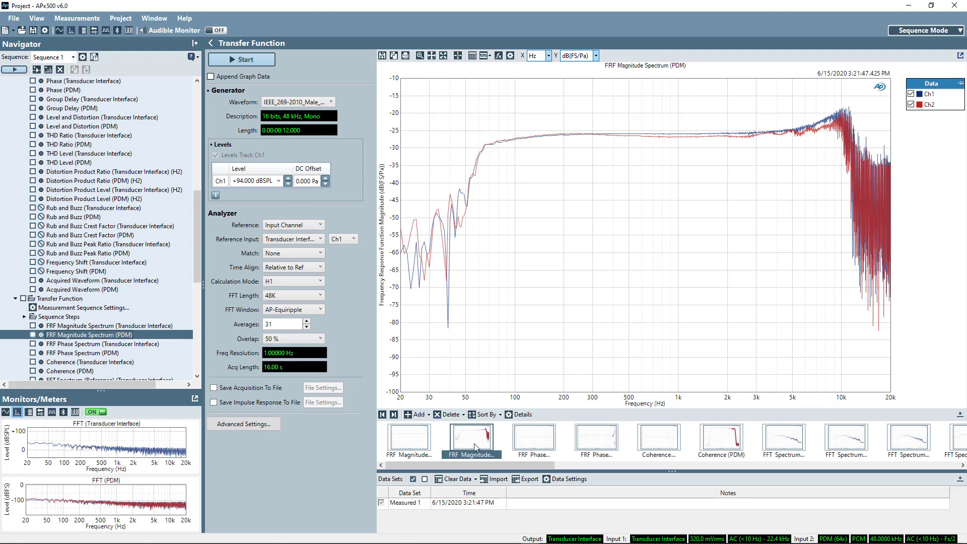
pyautogui.moveTo(478, 542)
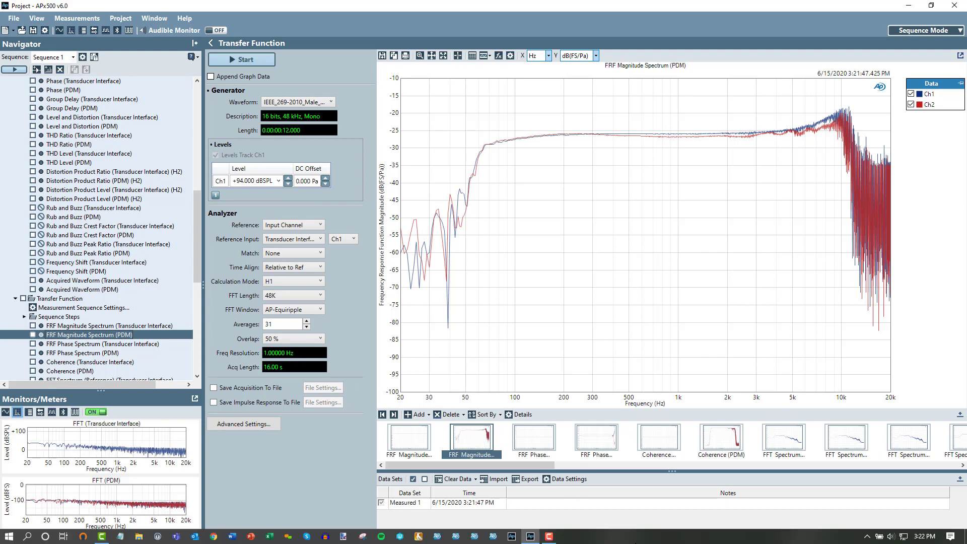